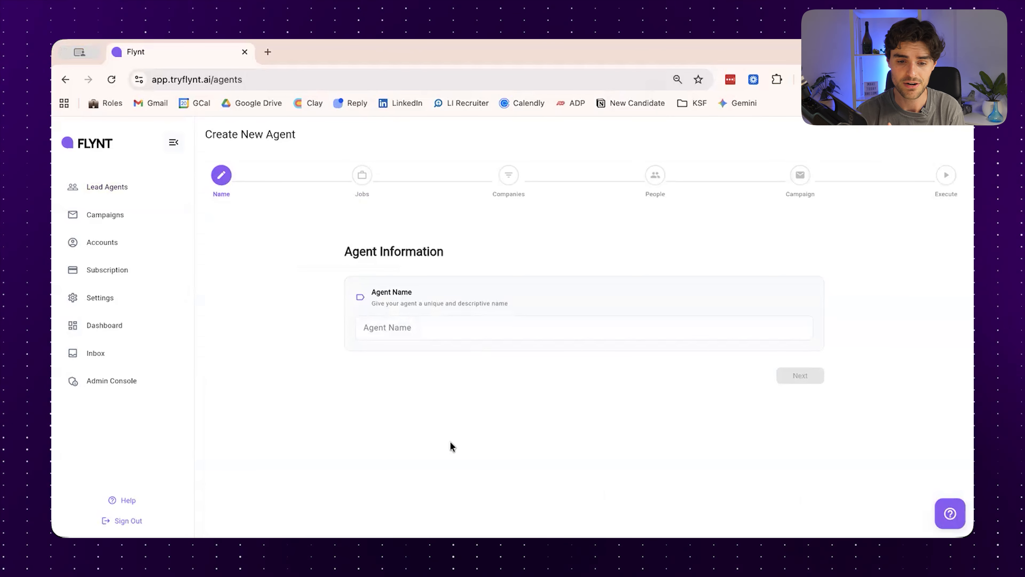
Name the new agent "Niche research" and continue to the job search configuration
click(458, 339)
text(Niche research)
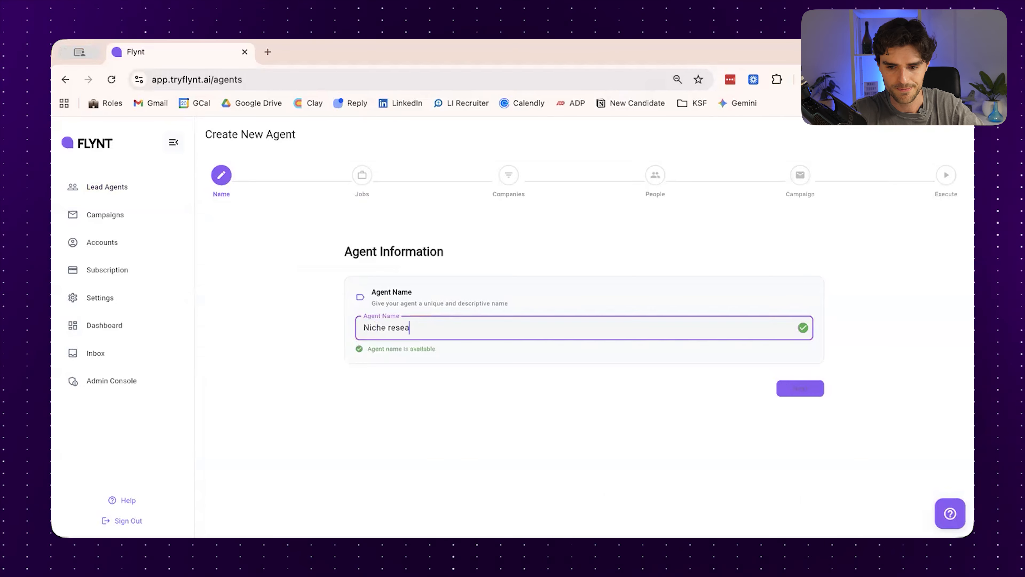
click(782, 390)
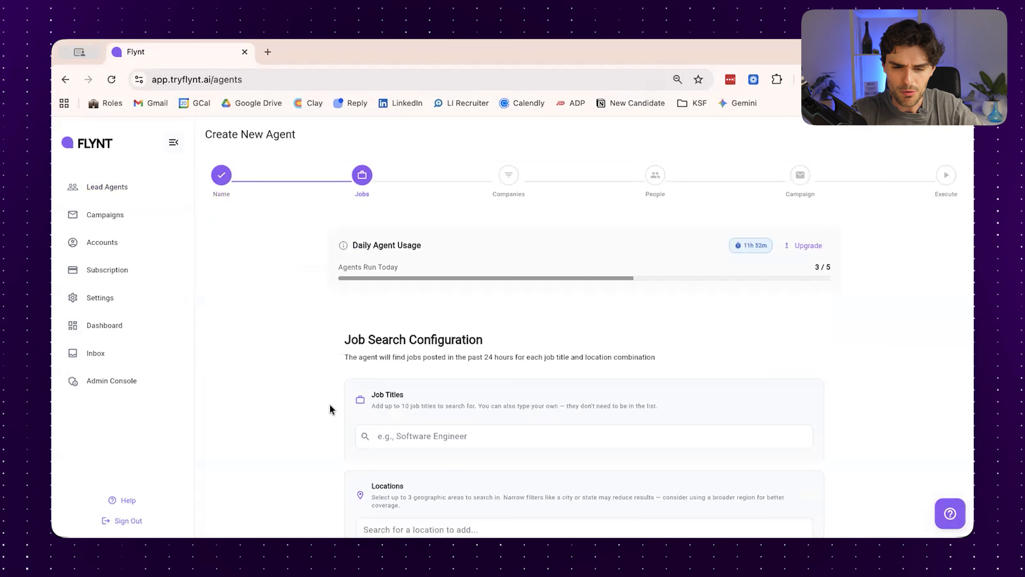
Examine the job title suggestions, location field and industry choices in the job search configuration
scroll(330, 409, down, 5)
scroll(331, 409, up, 2)
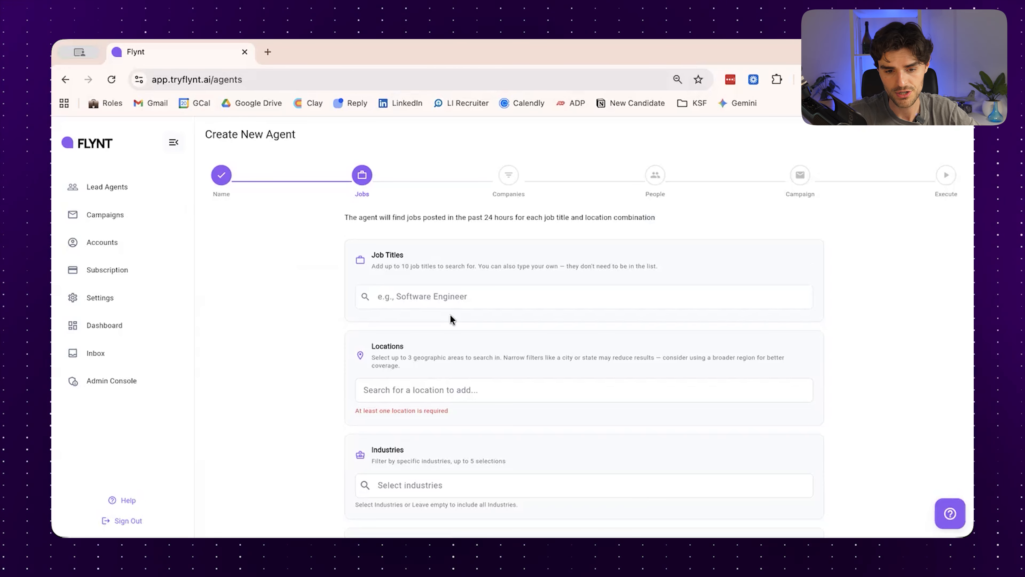
click(454, 293)
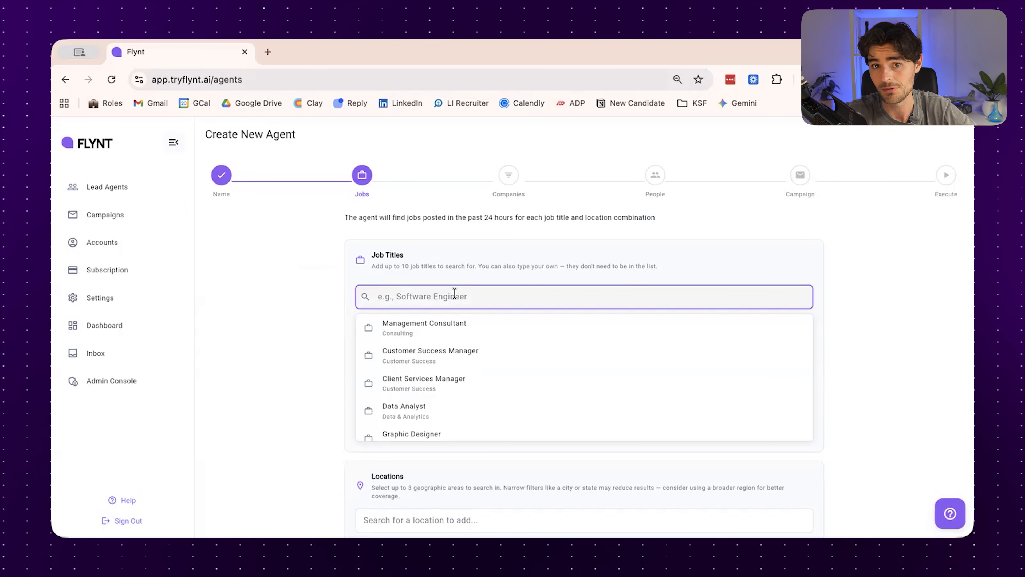
click(335, 331)
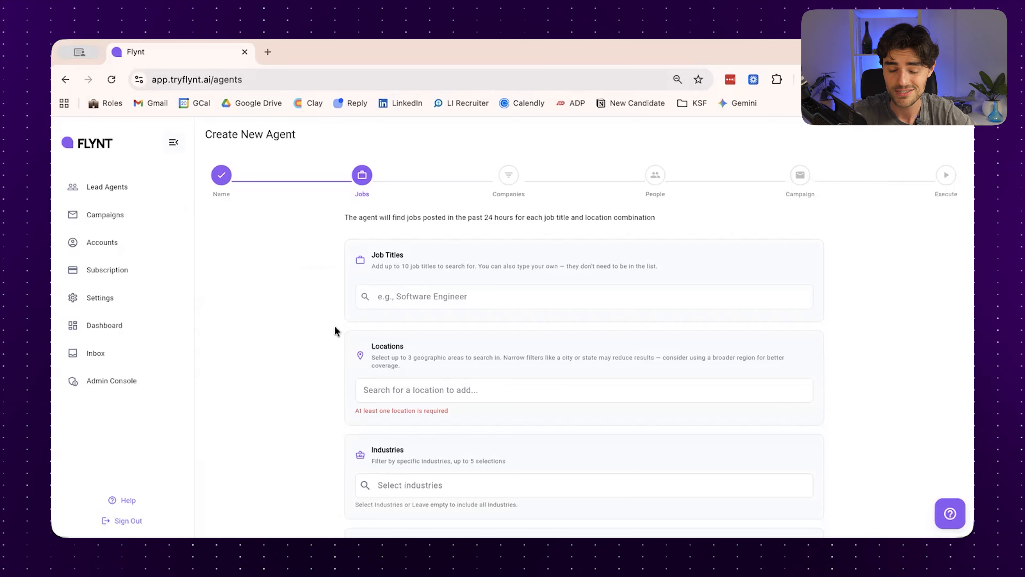
click(435, 300)
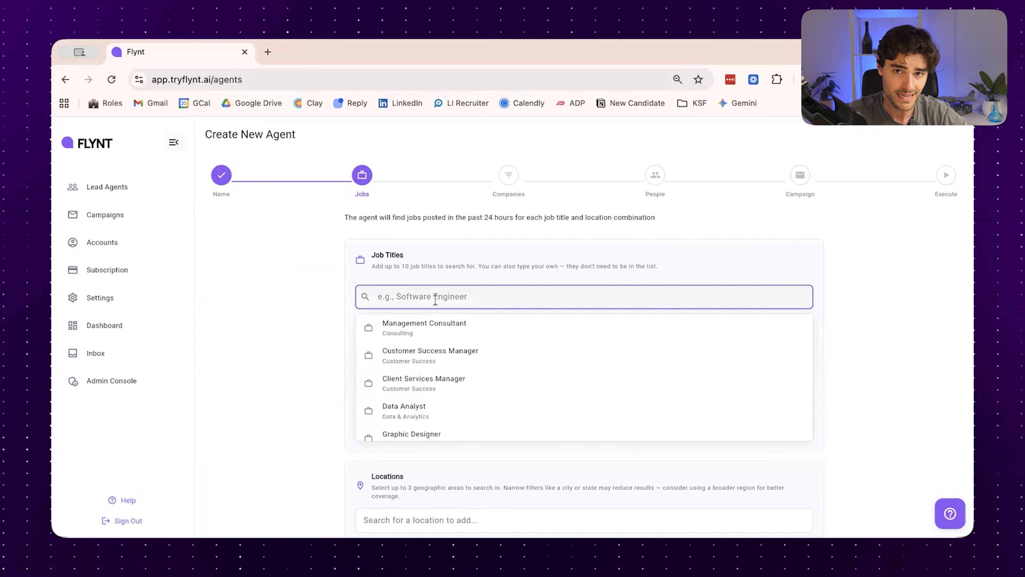
click(305, 366)
scroll(305, 365, down, 2)
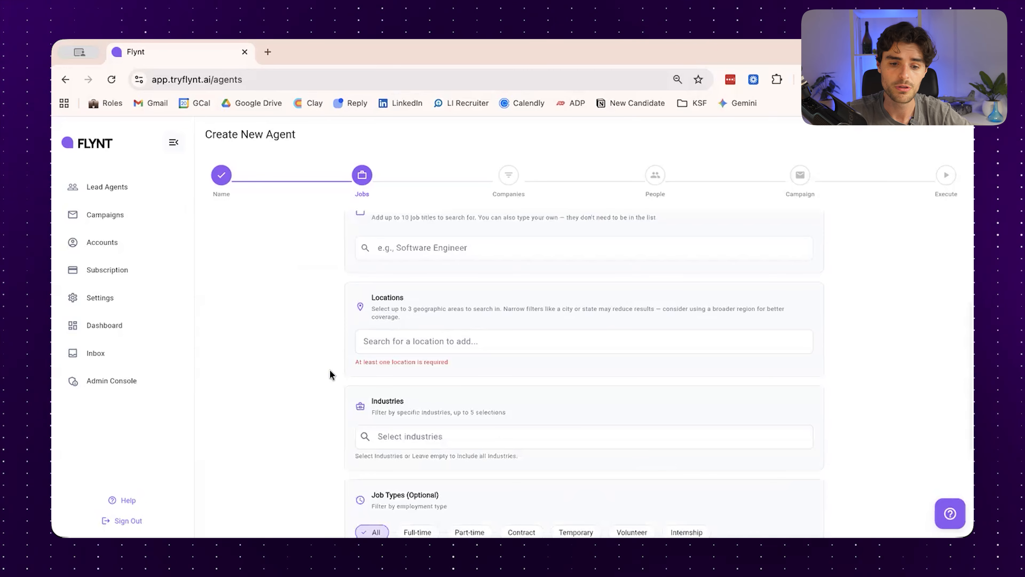
scroll(331, 366, down, 1)
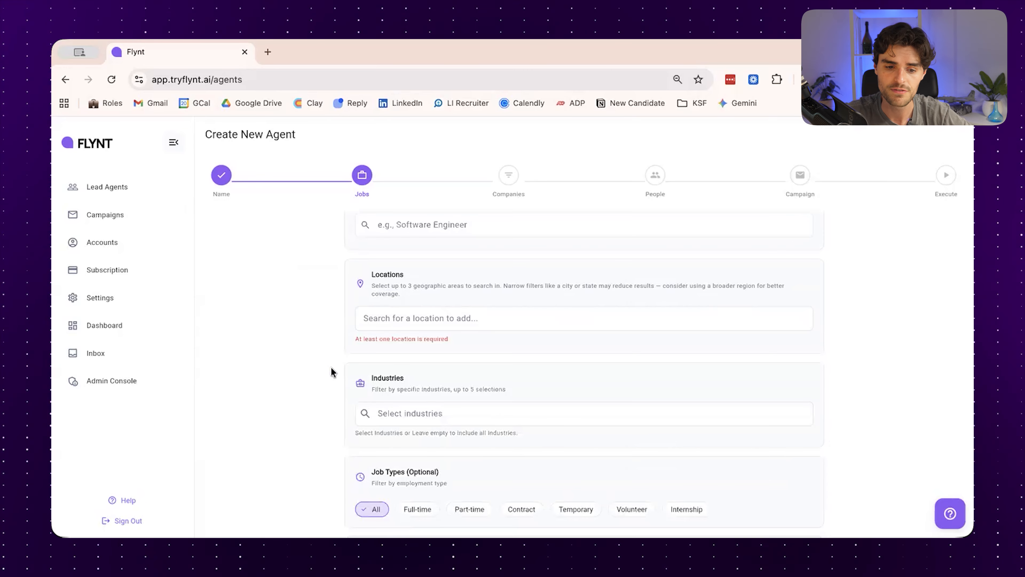
click(423, 414)
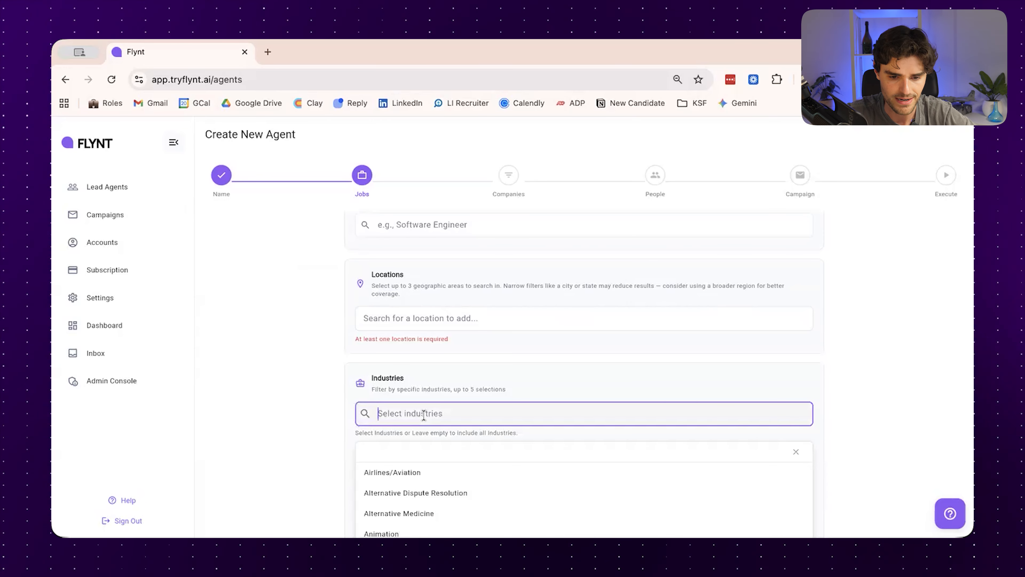
click(436, 378)
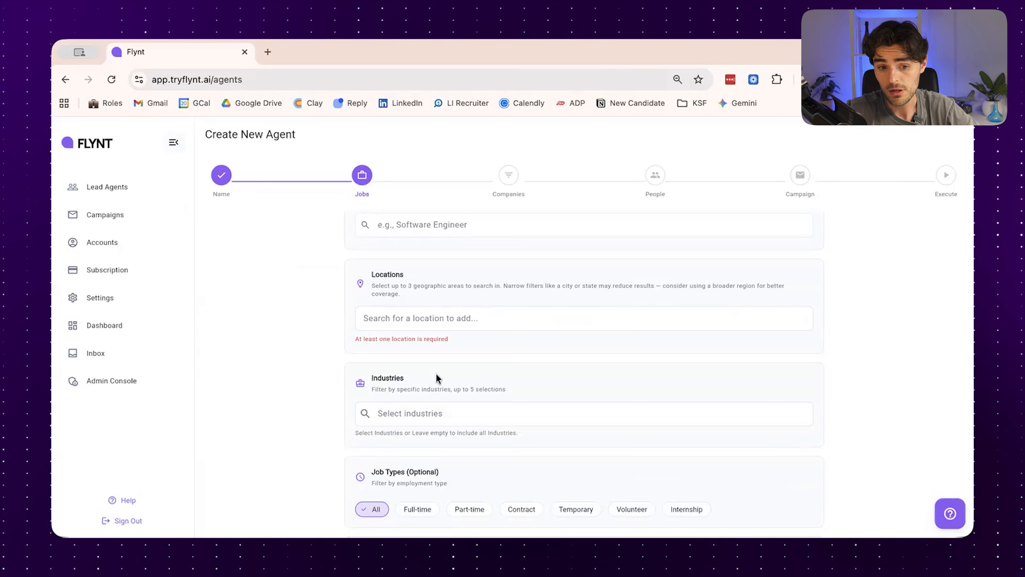
Add California as a location for the job search
scroll(436, 370, up, 1)
scroll(436, 347, up, 1)
click(435, 346)
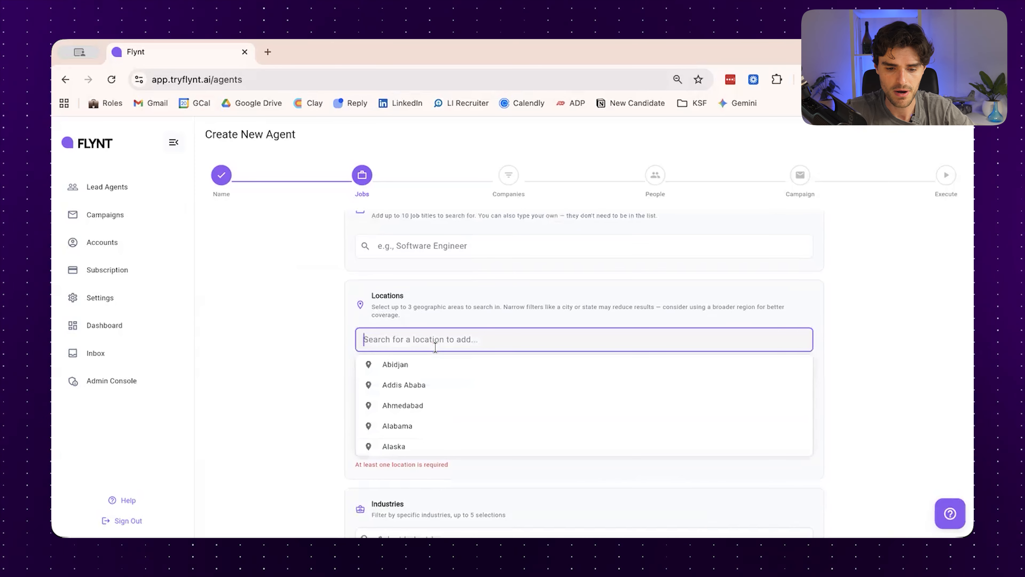
text(cali)
click(438, 364)
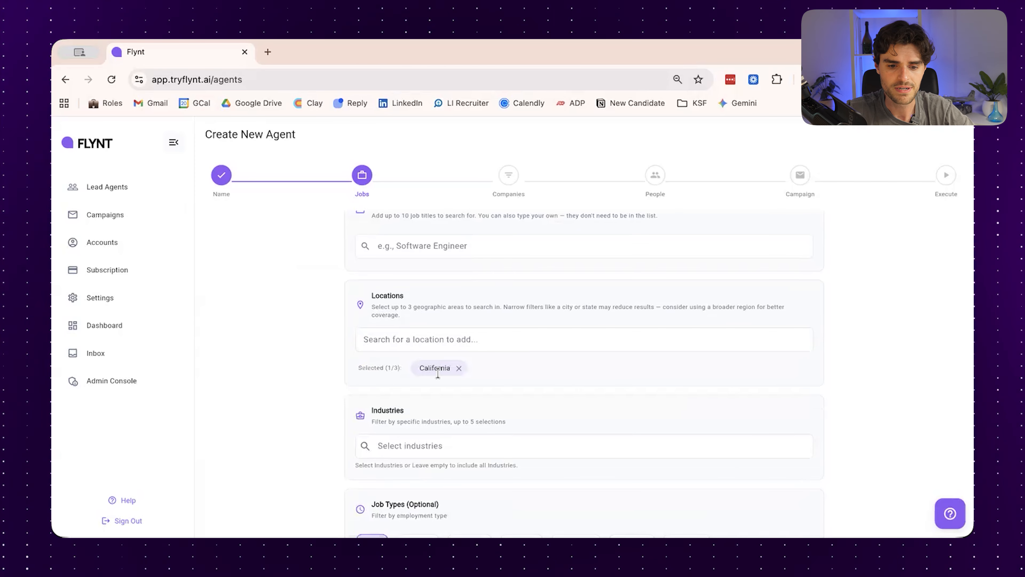
Add Construction as an industry for the job search and continue to the company filters
scroll(439, 373, down, 2)
click(440, 380)
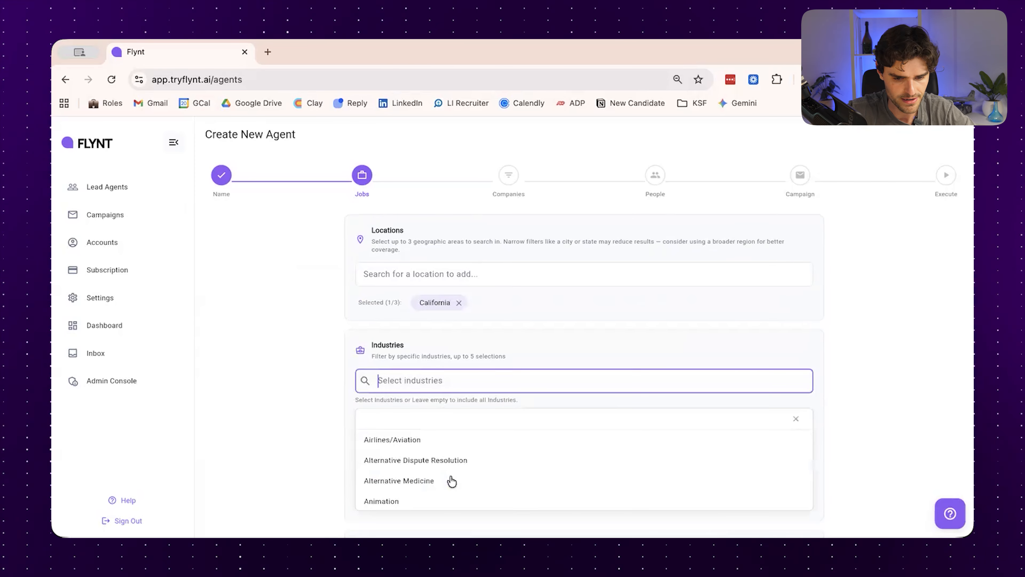
scroll(451, 481, down, 8)
scroll(451, 481, down, 10)
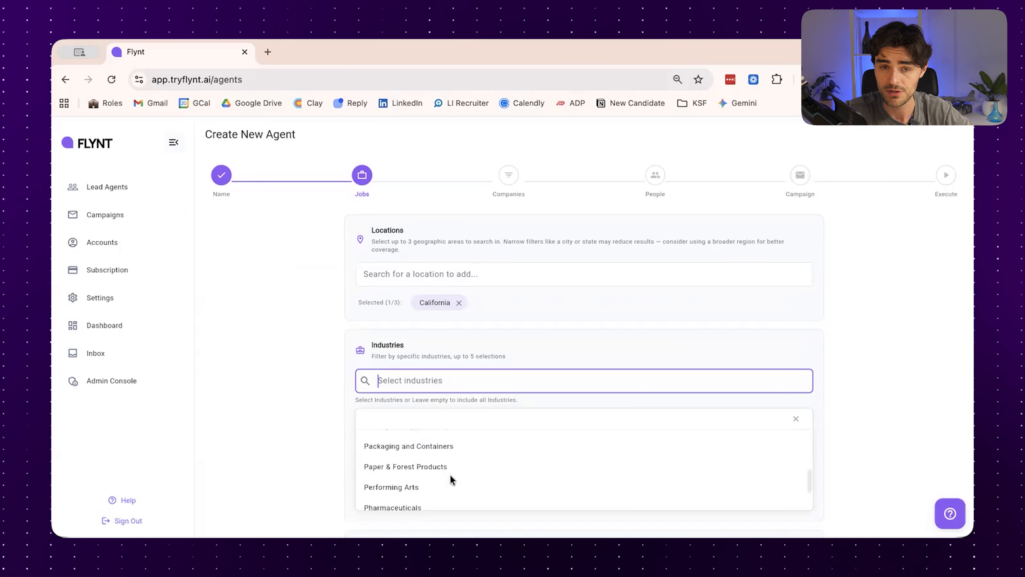
scroll(450, 474, up, 15)
scroll(454, 408, down, 4)
text(const)
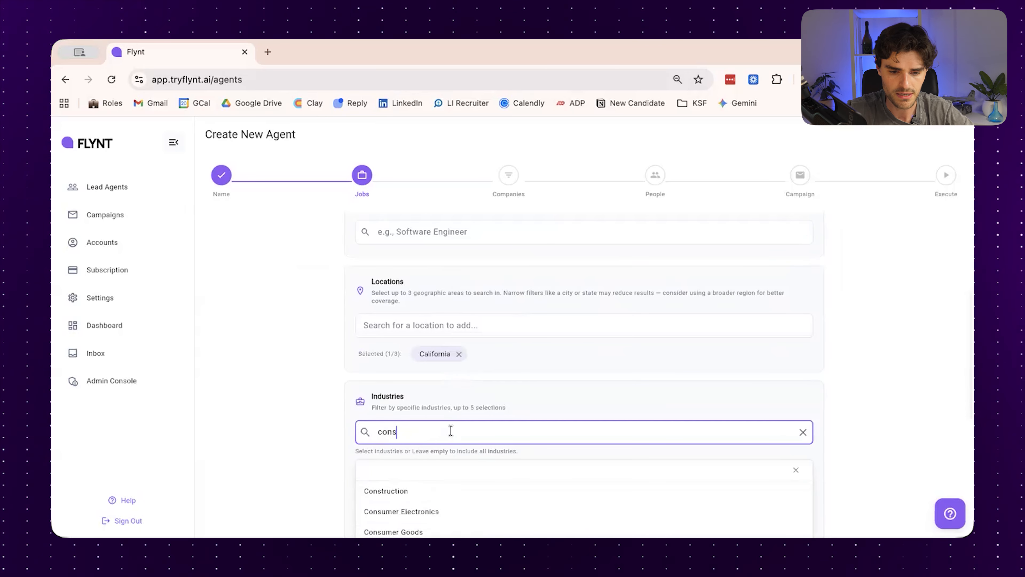
click(424, 490)
scroll(312, 466, down, 2)
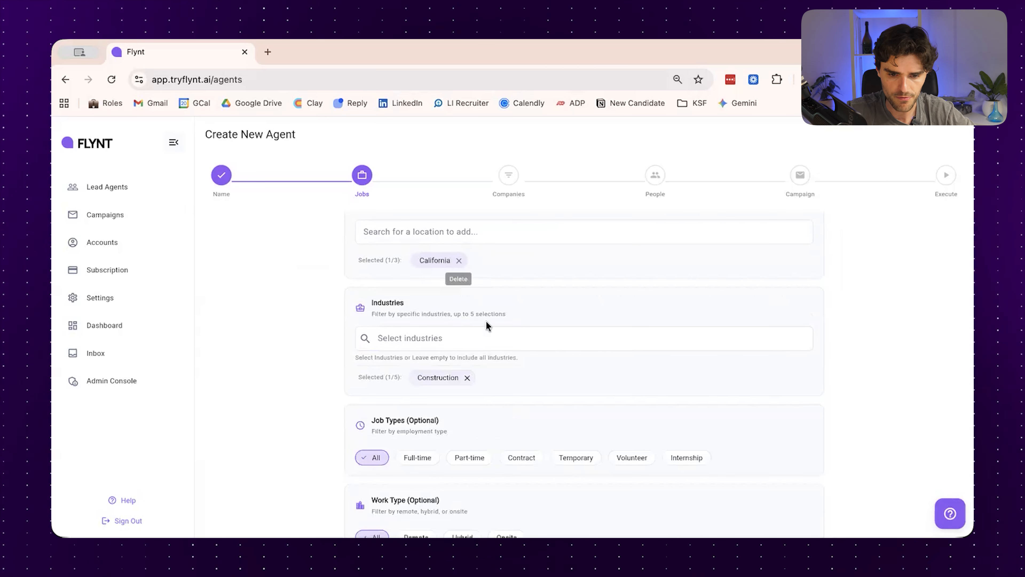
scroll(362, 487, down, 2)
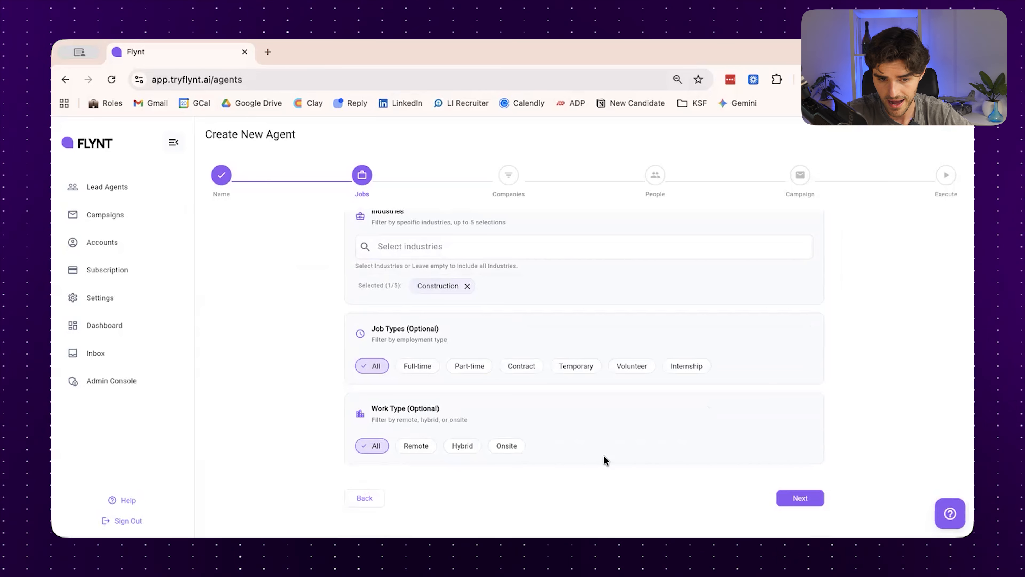
click(791, 499)
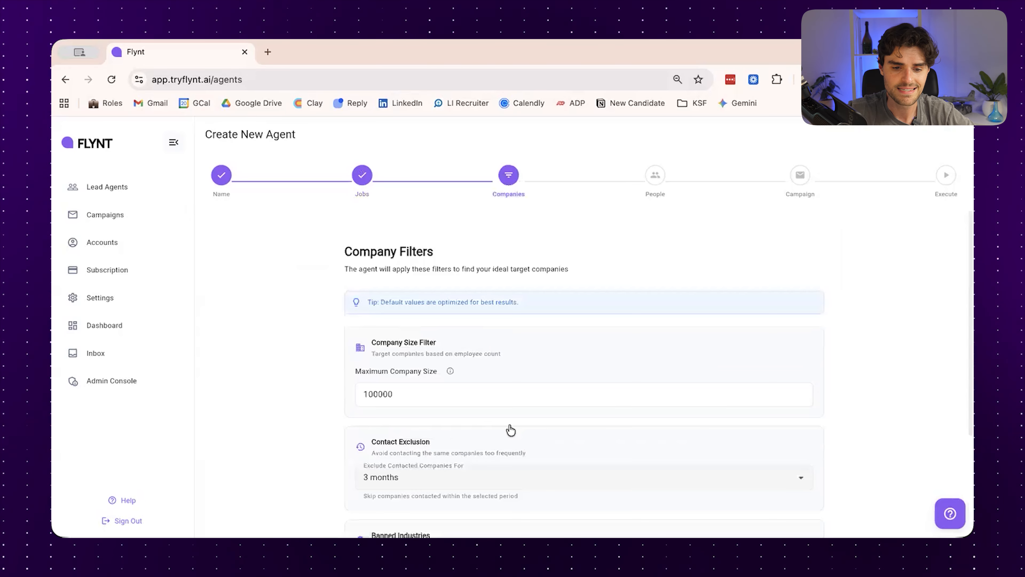
Set the maximum company size to 1000 employees in the company filters
scroll(514, 358, down, 1)
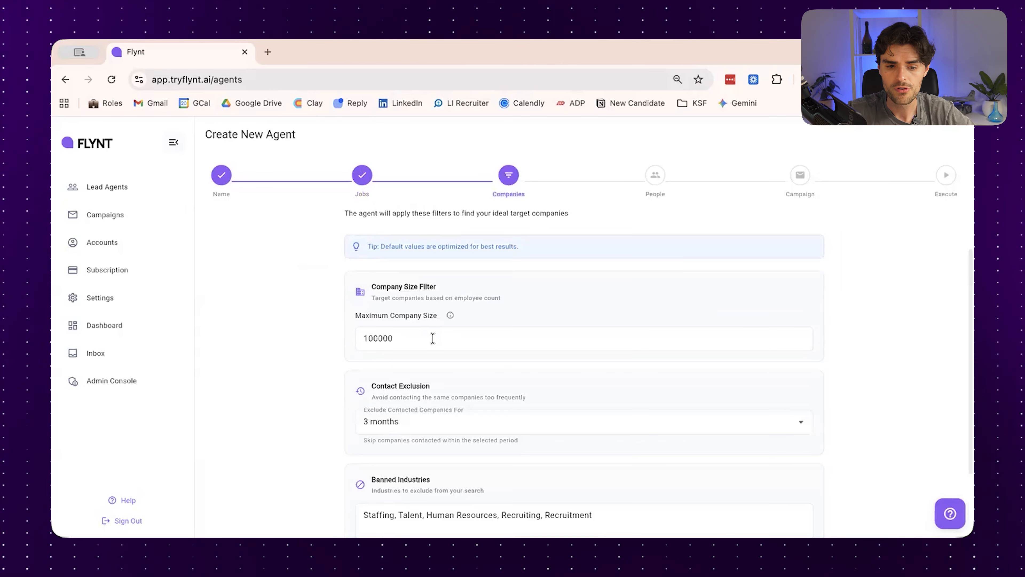
click(432, 339)
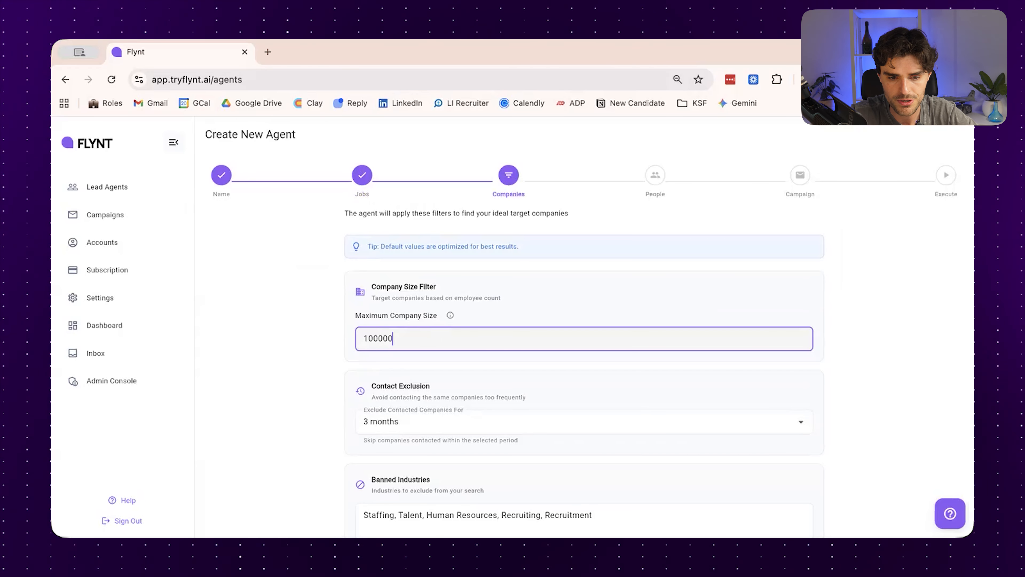
key(BackSpace)
key(BackSpace)
key(BackSpace)
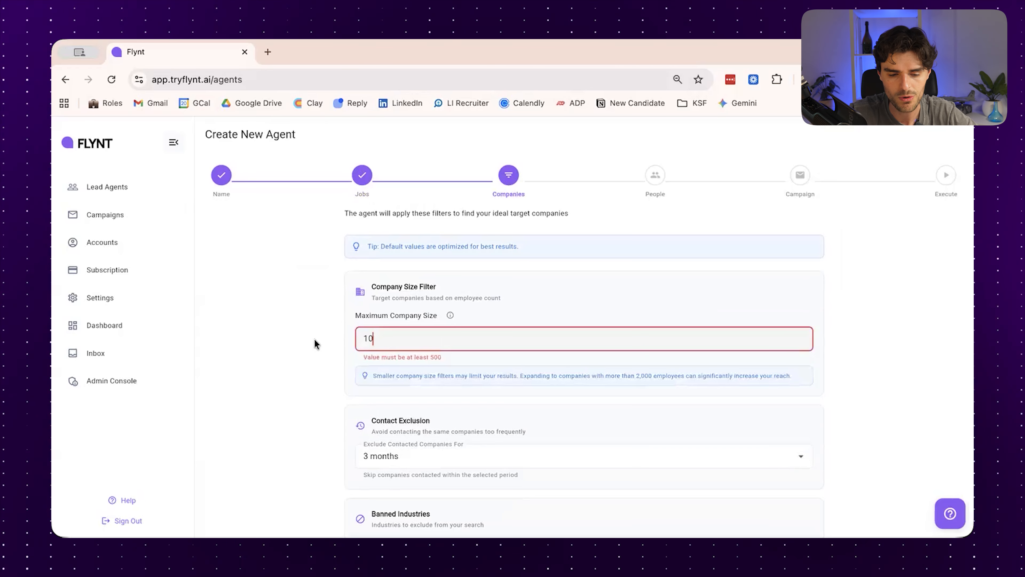
text(00)
click(305, 343)
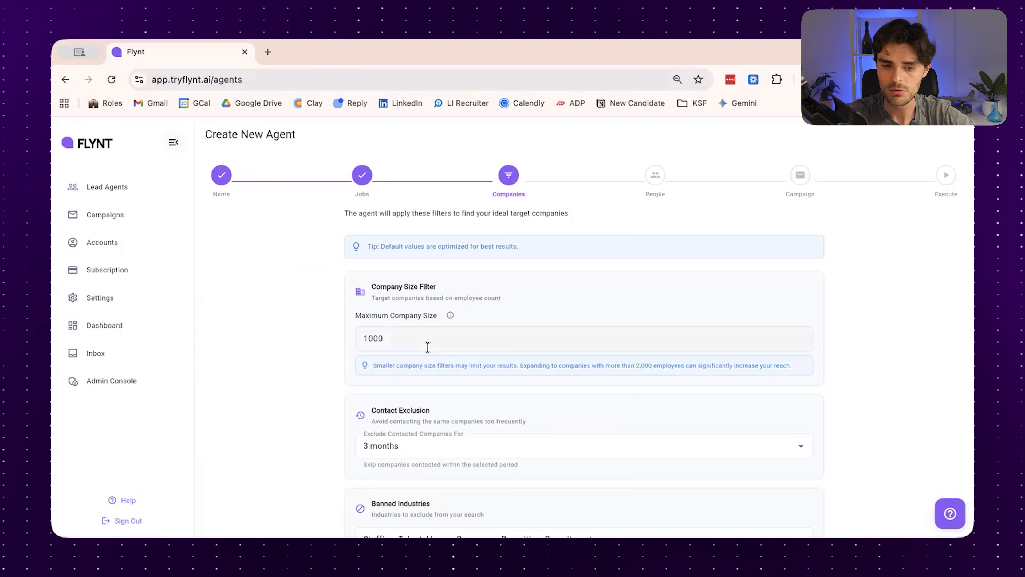
Keep the default contact exclusion and banned industries, and continue to the target roles
scroll(428, 349, down, 3)
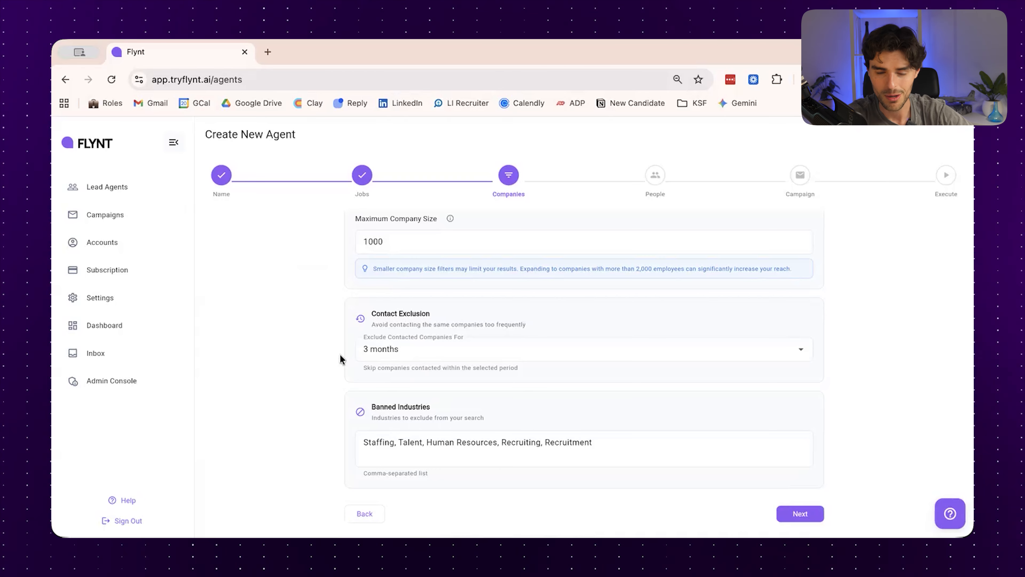
click(449, 453)
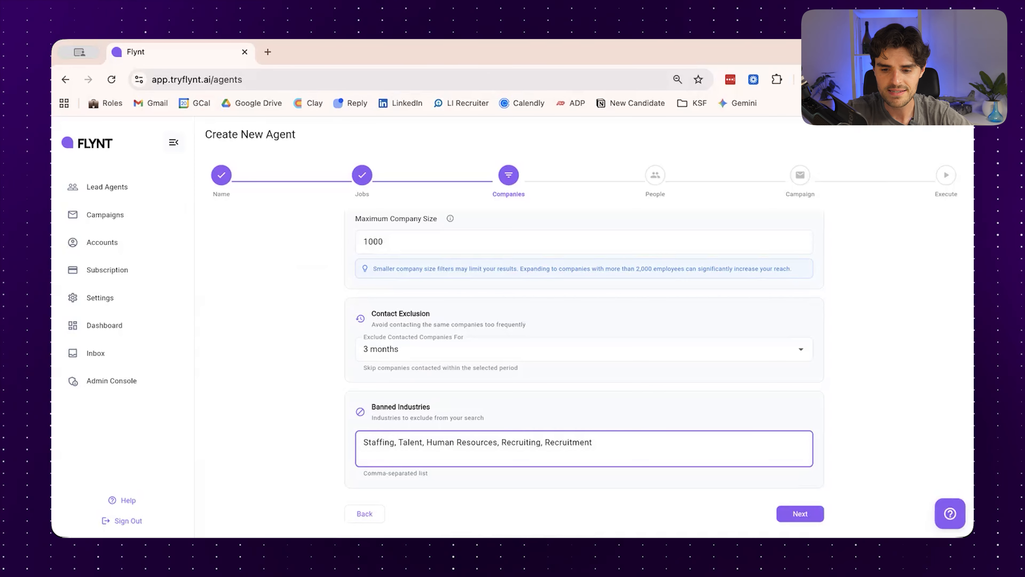
click(805, 514)
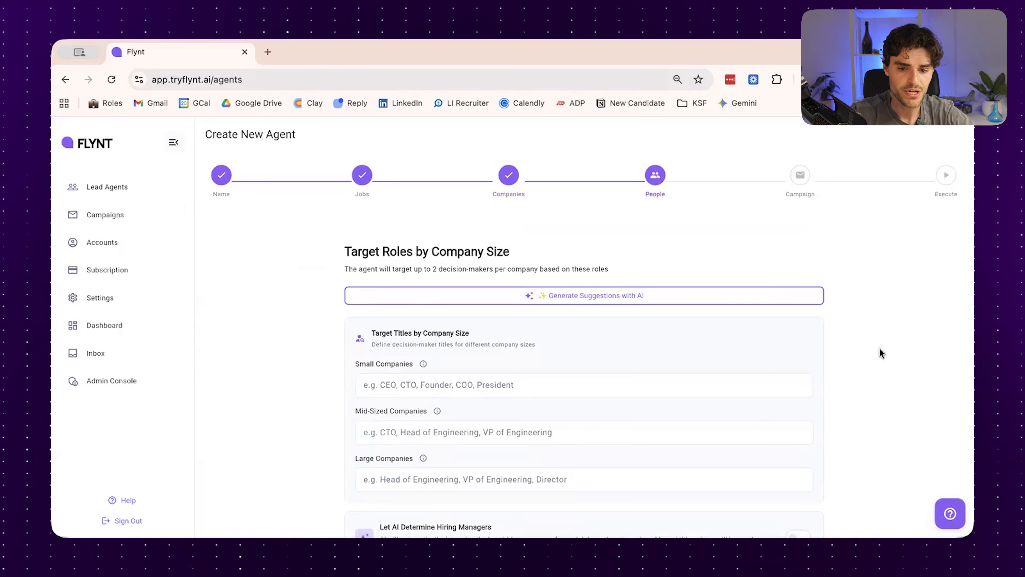
Generate AI suggestions for the target titles of small, mid-sized and large companies
click(591, 299)
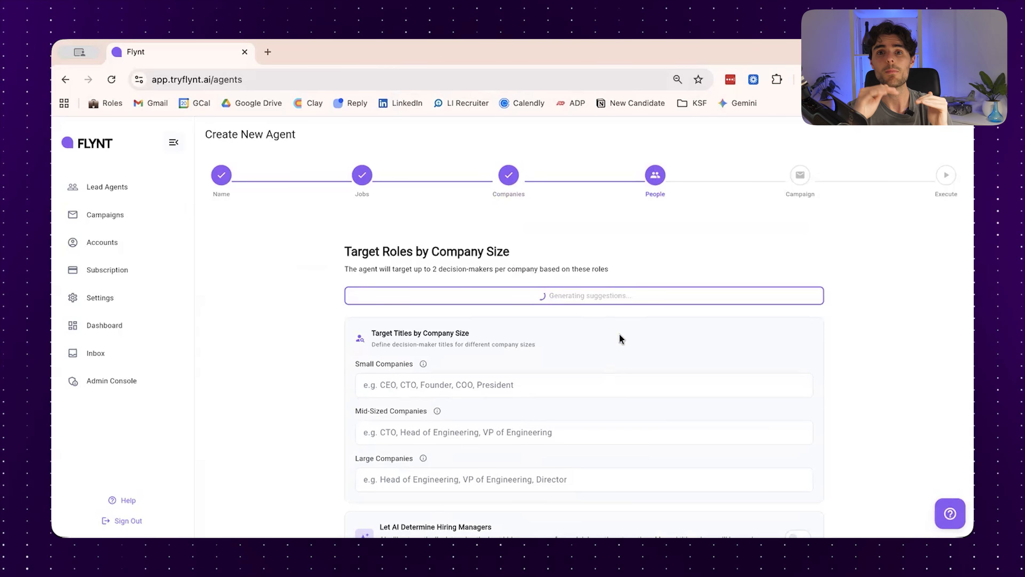
scroll(620, 339, down, 1)
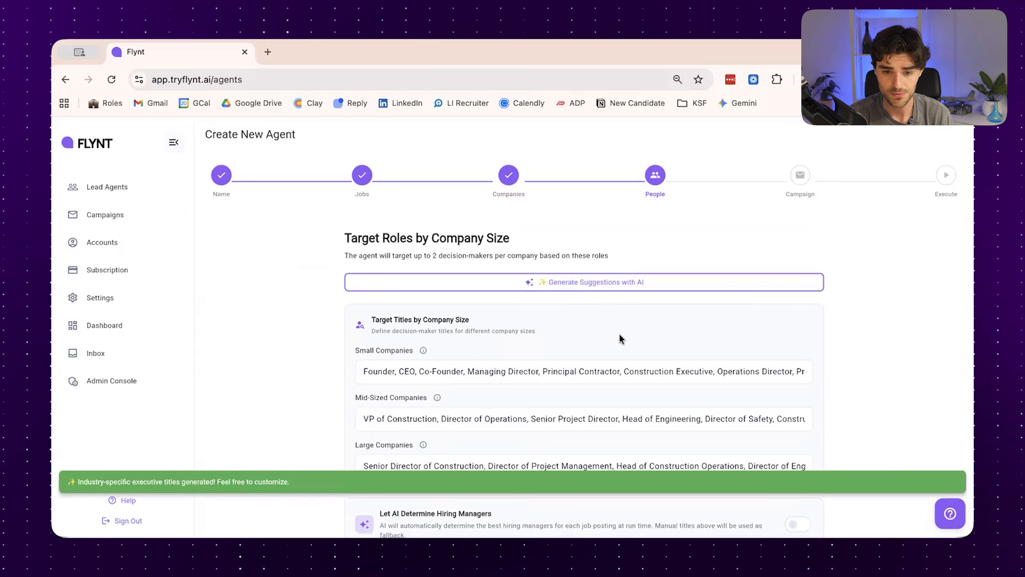
scroll(620, 338, down, 3)
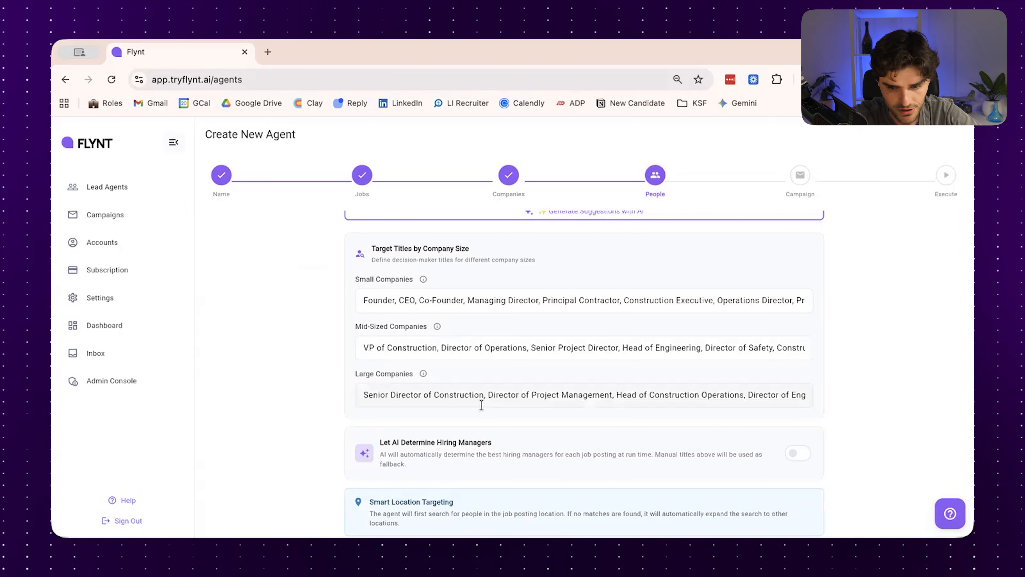
Enable "Let AI Determine Hiring Managers" for the target roles
scroll(606, 398, down, 2)
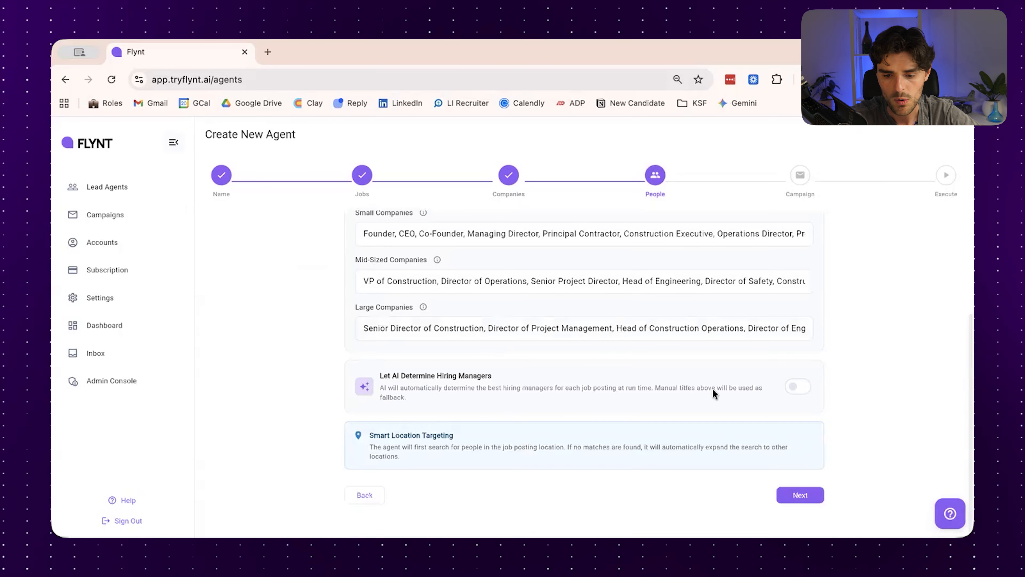
click(794, 386)
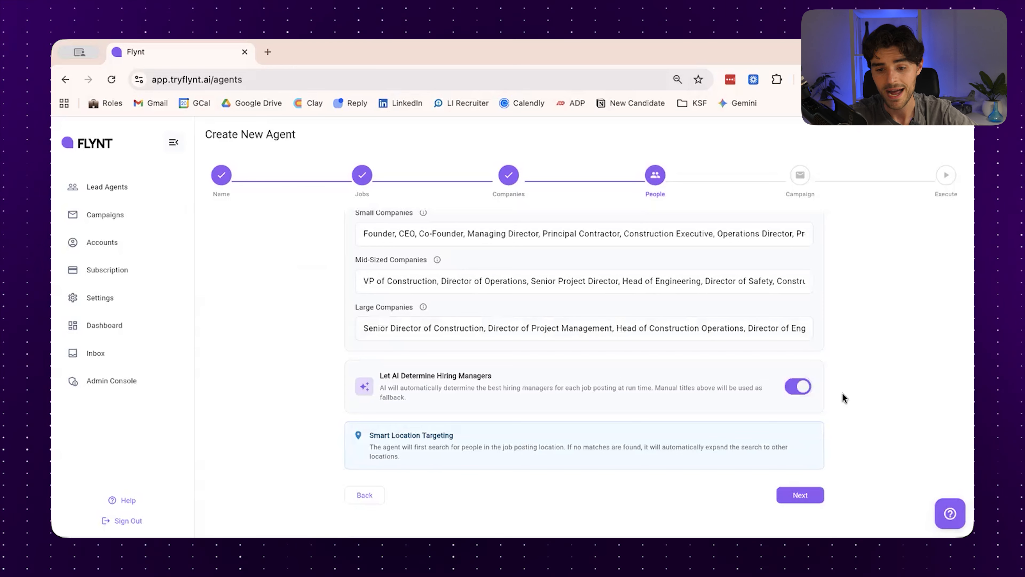
scroll(842, 398, up, 2)
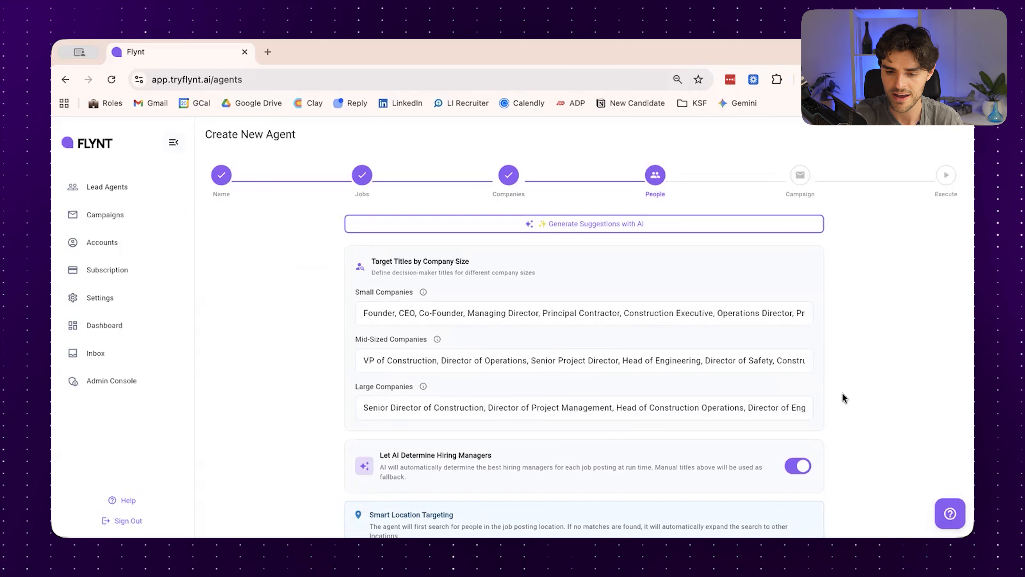
scroll(842, 391, down, 2)
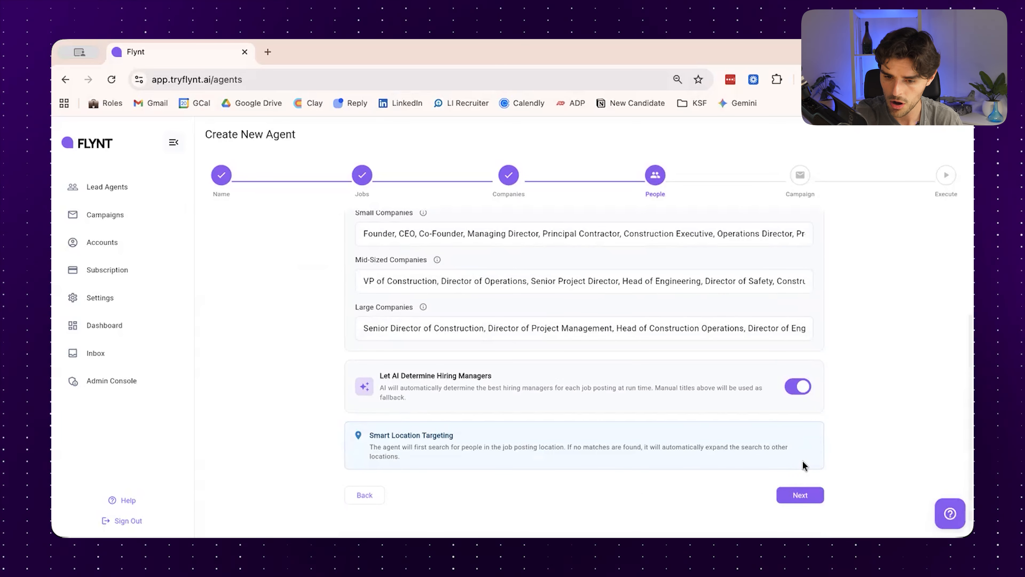
Proceed past the email campaign setup without selecting a campaign, to the Execute stage's save and run options
click(796, 494)
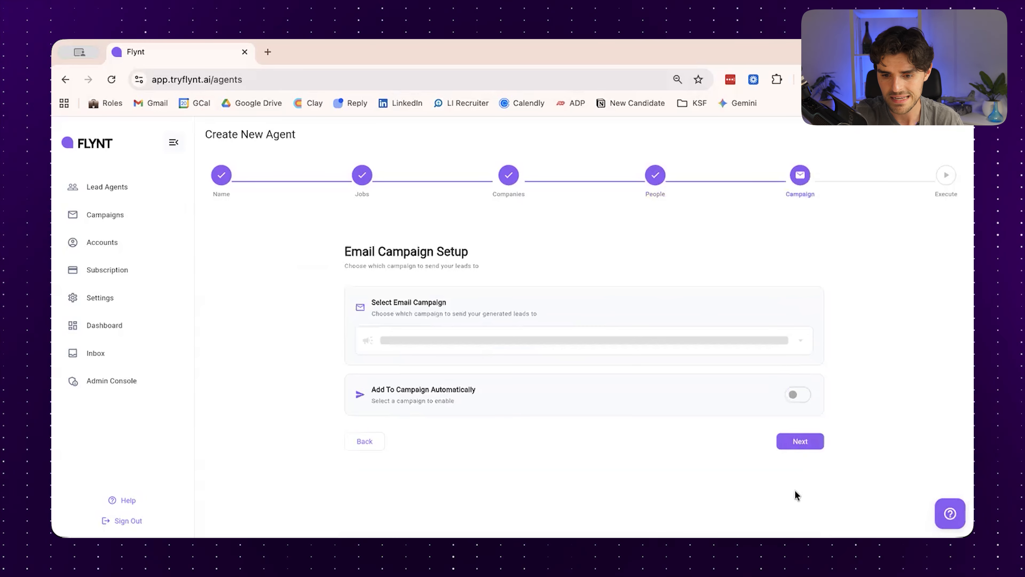
click(800, 444)
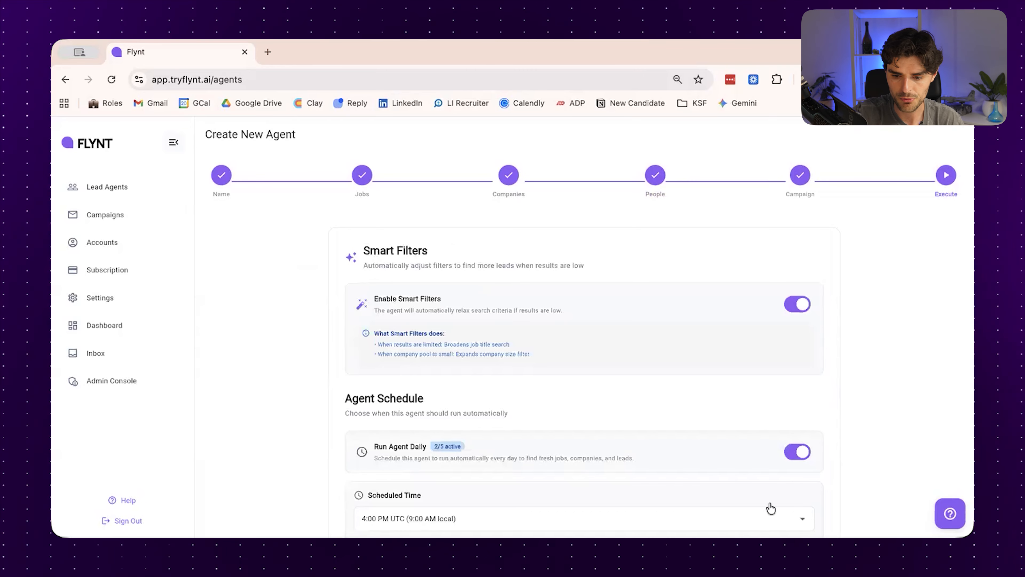
scroll(776, 498, down, 2)
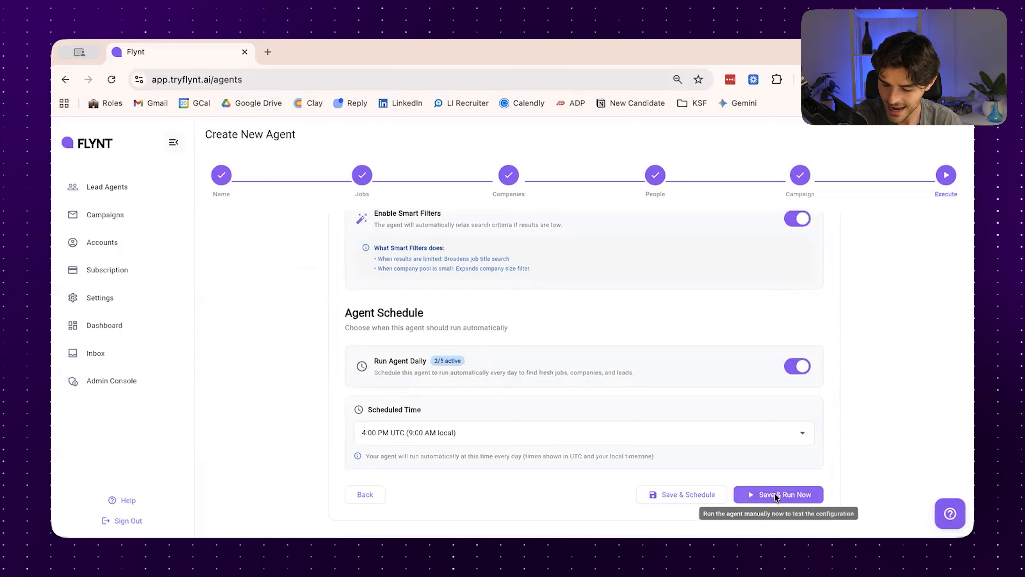
Save the agent with its daily schedule, run it immediately and follow the stages of the execution pipeline
click(774, 492)
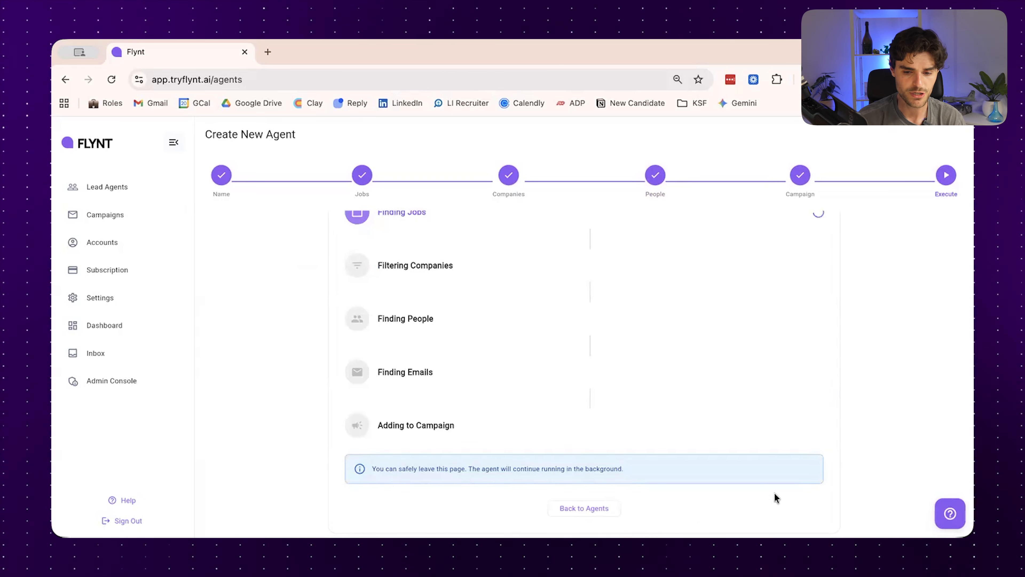
scroll(774, 491, up, 2)
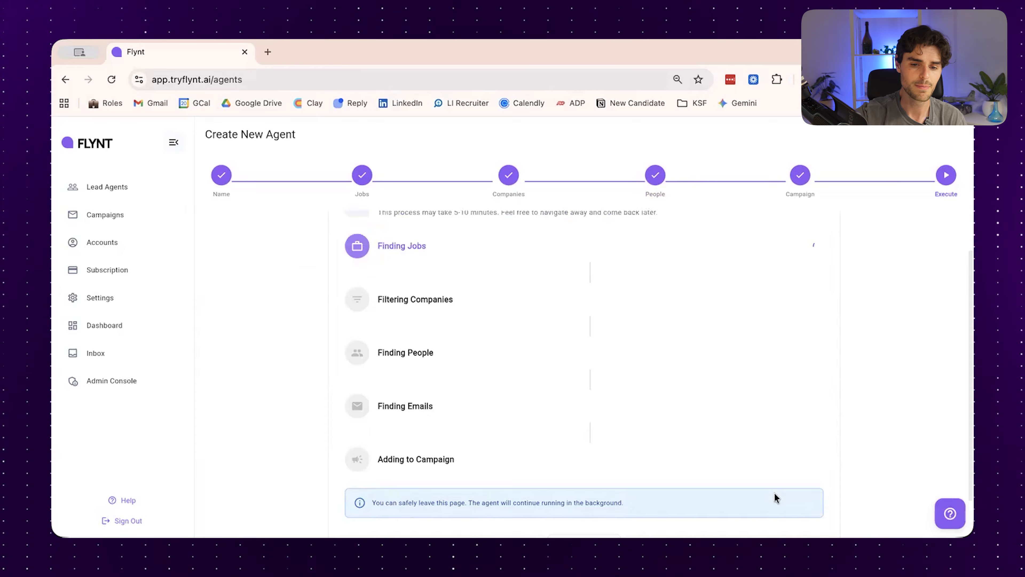
scroll(777, 496, up, 2)
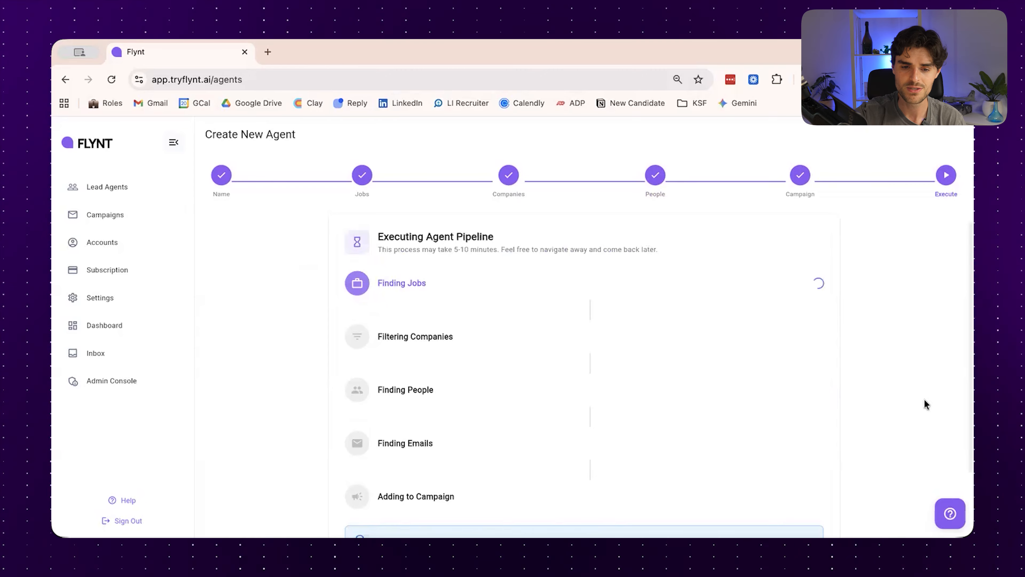
scroll(925, 400, down, 1)
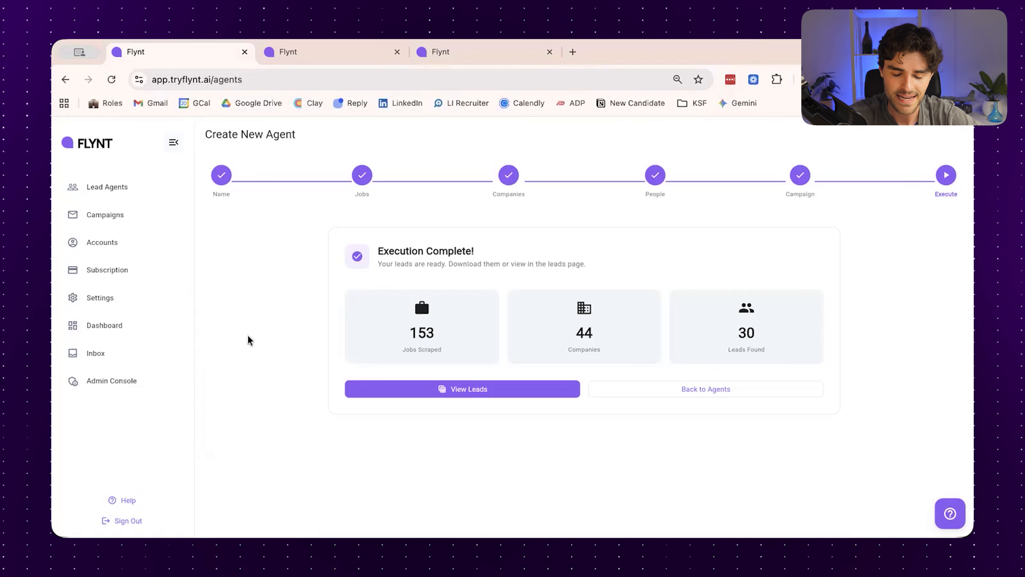
Open the leads from the completed run and examine their job openings, companies, company sizes, lead titles and locations
click(380, 390)
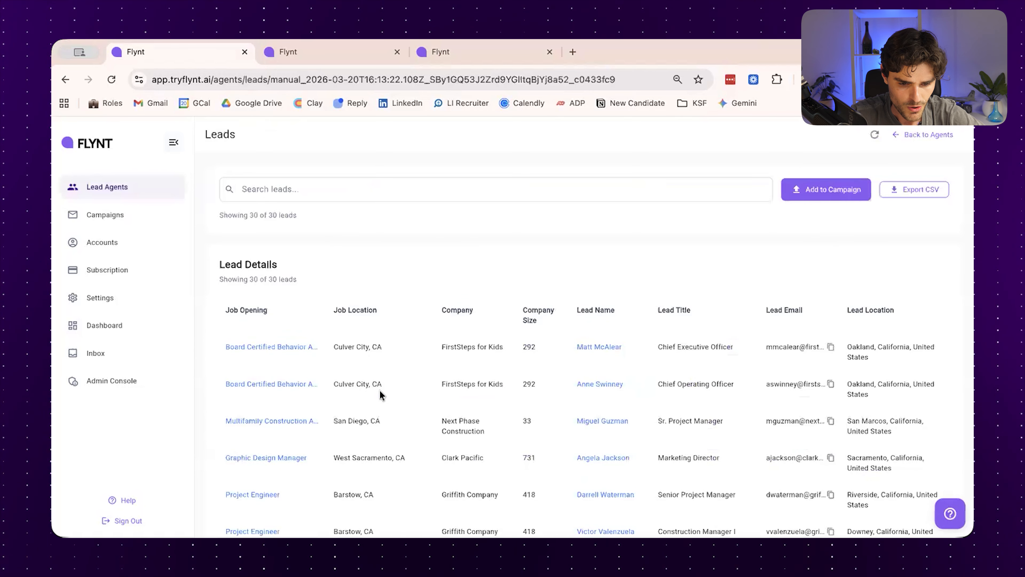
scroll(380, 389, down, 1)
scroll(380, 390, down, 2)
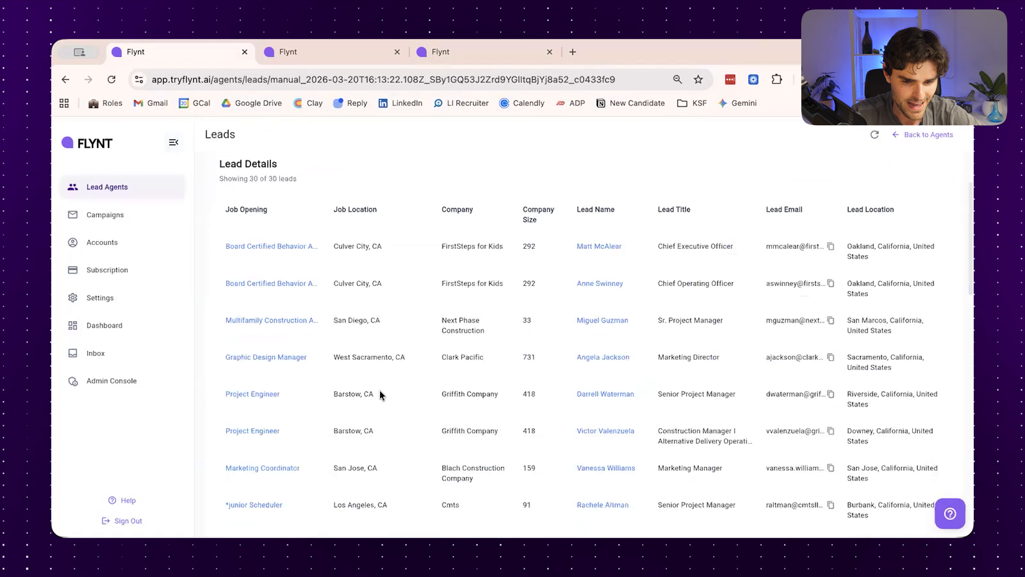
scroll(380, 390, down, 1)
scroll(380, 390, down, 2)
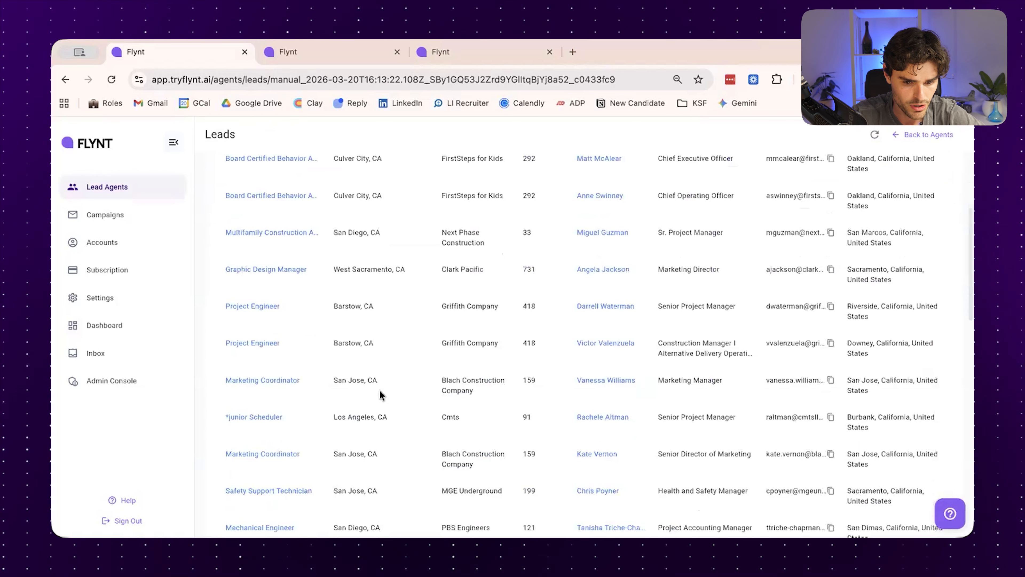
scroll(380, 390, down, 1)
scroll(380, 389, down, 3)
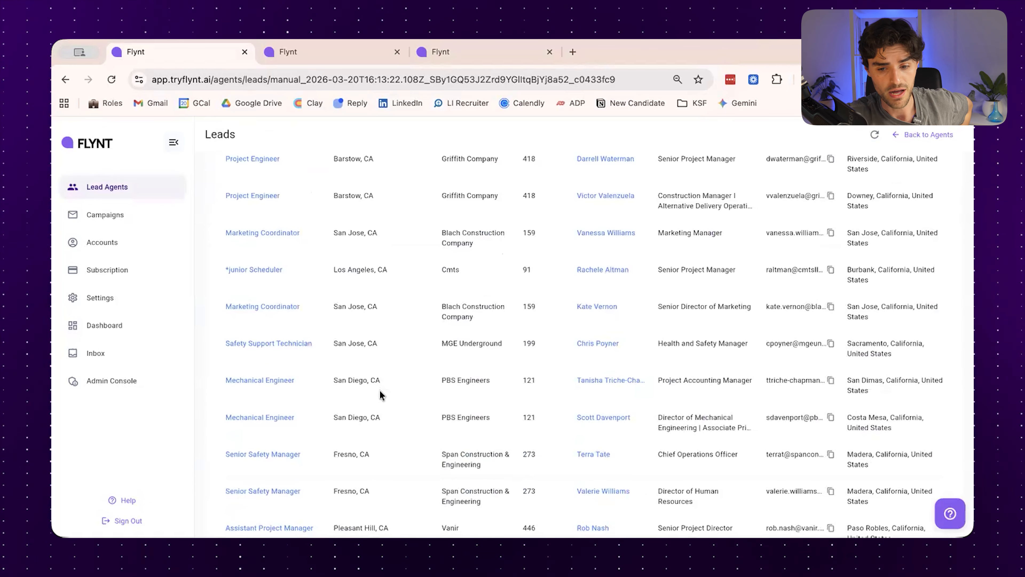
scroll(388, 270, up, 10)
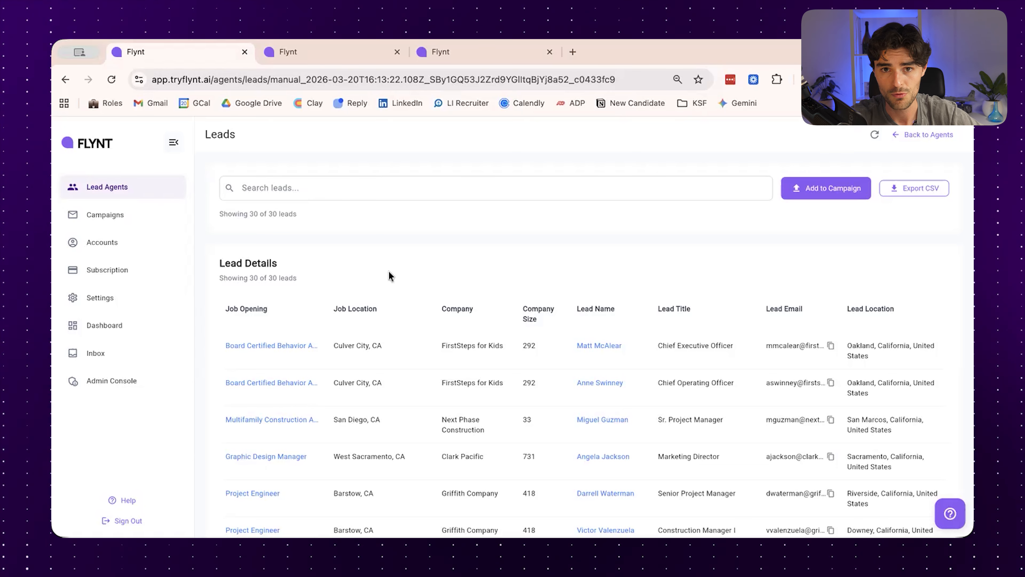
scroll(388, 271, up, 1)
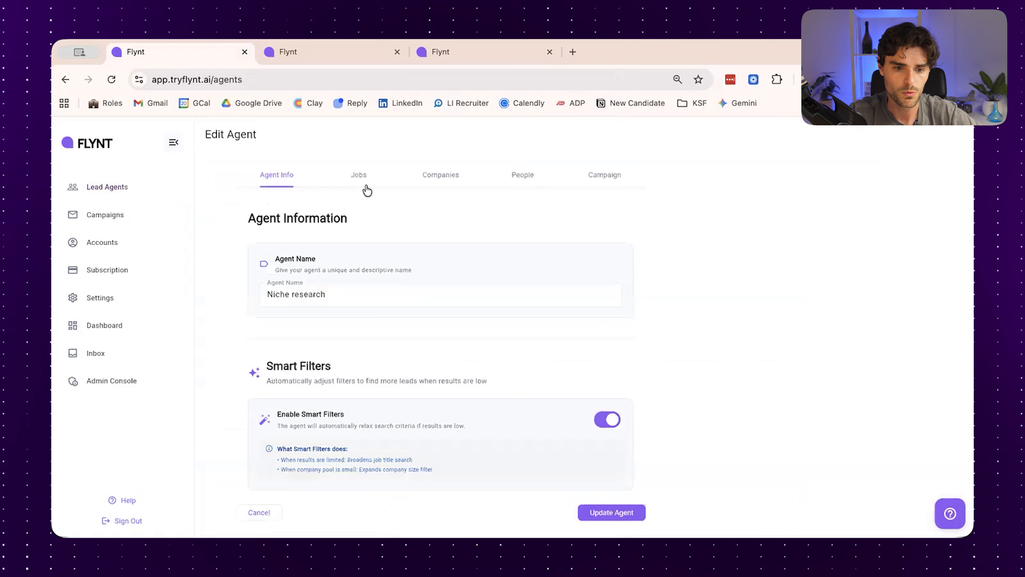
Open the Niche research agent for editing and review its job titles, locations, industries, job types and work types
click(366, 190)
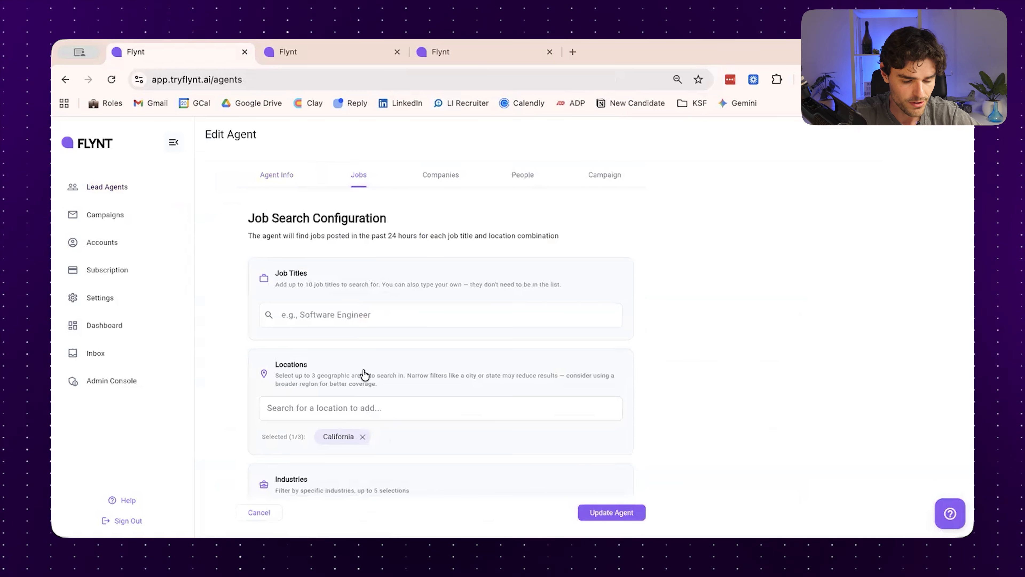
scroll(362, 373, down, 2)
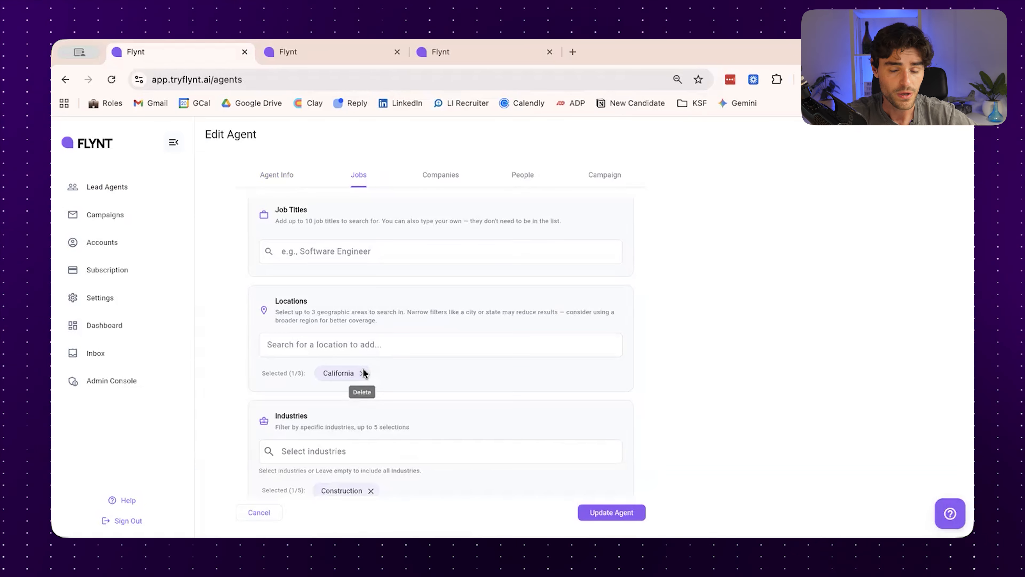
scroll(365, 374, down, 2)
scroll(363, 367, up, 4)
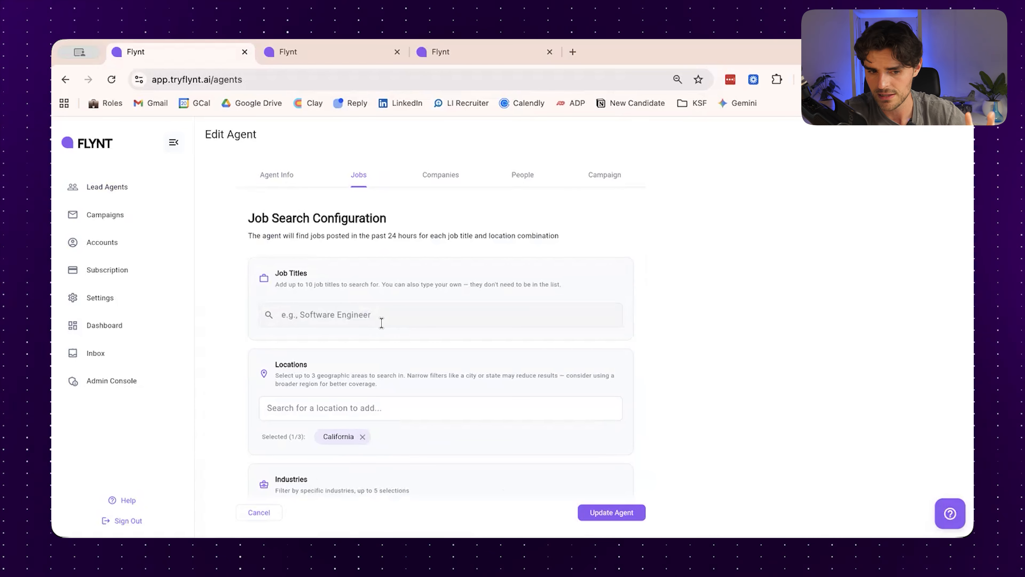
scroll(383, 323, down, 5)
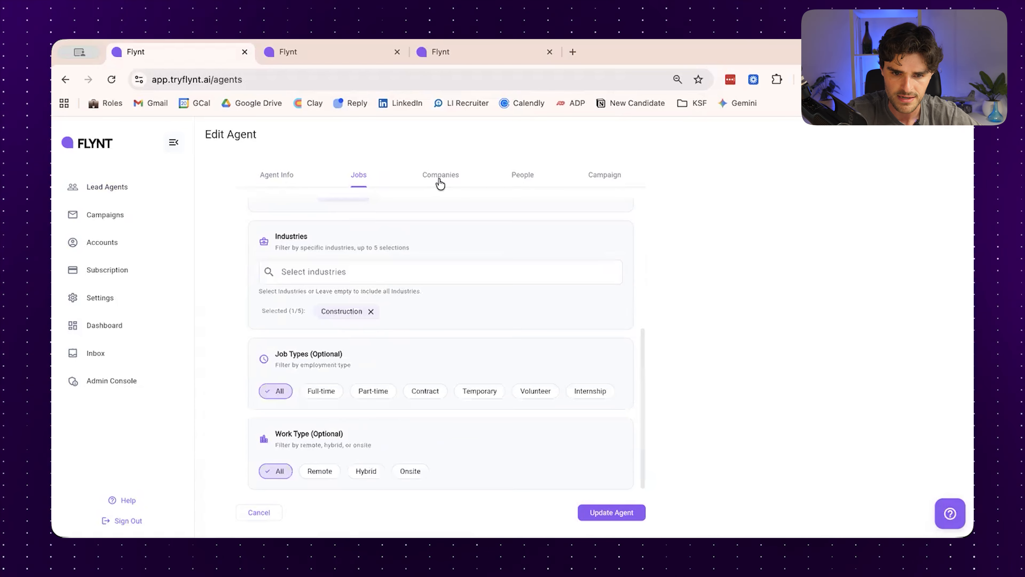
Review the Niche research agent's company filters and the people targeting titles by company size
click(439, 182)
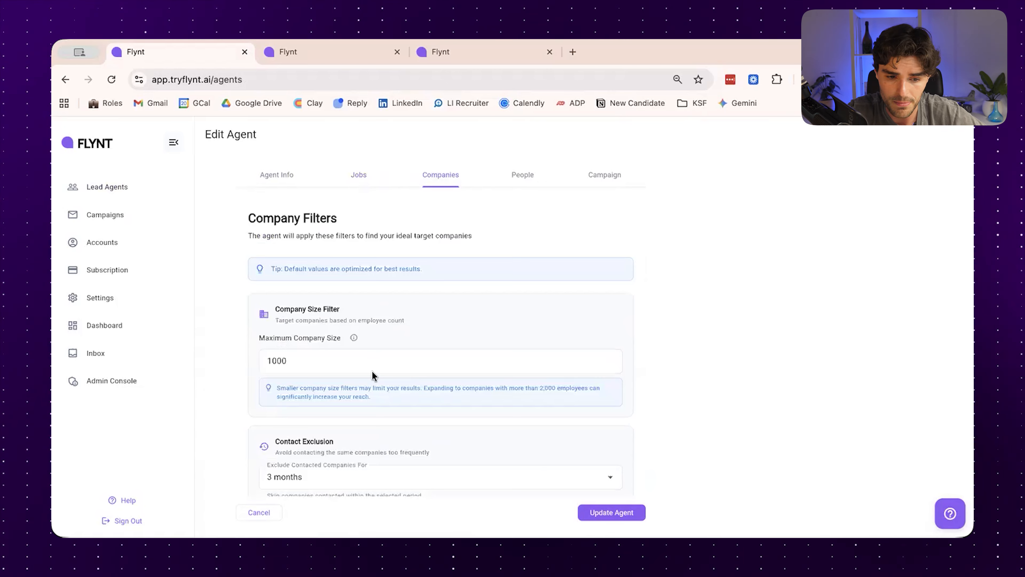
scroll(373, 374, down, 1)
scroll(374, 374, down, 2)
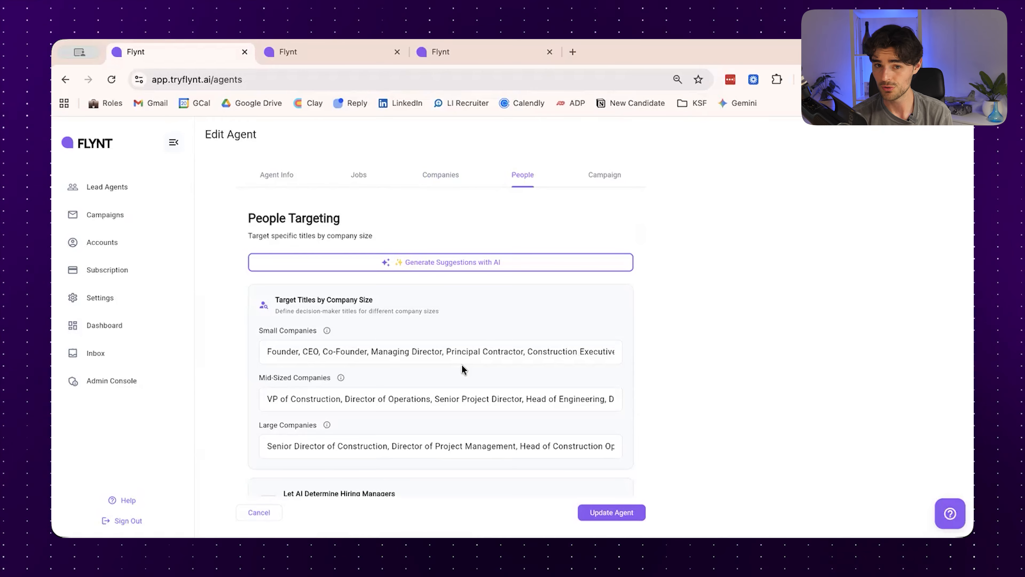
Switch to the Sales Leadership agent's history, open the leads of its Mar 19, 2026 run and examine the list
click(325, 49)
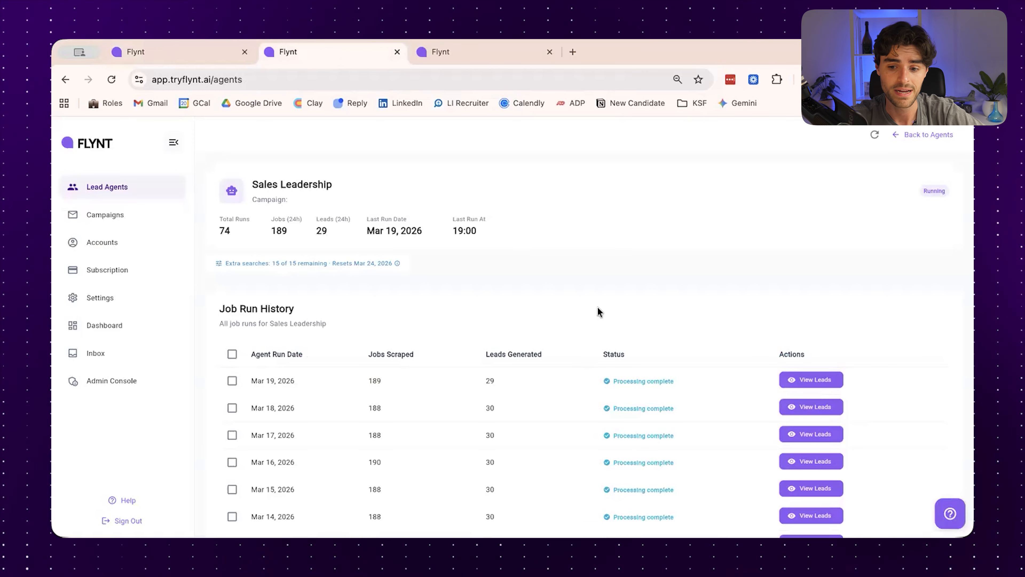
click(813, 383)
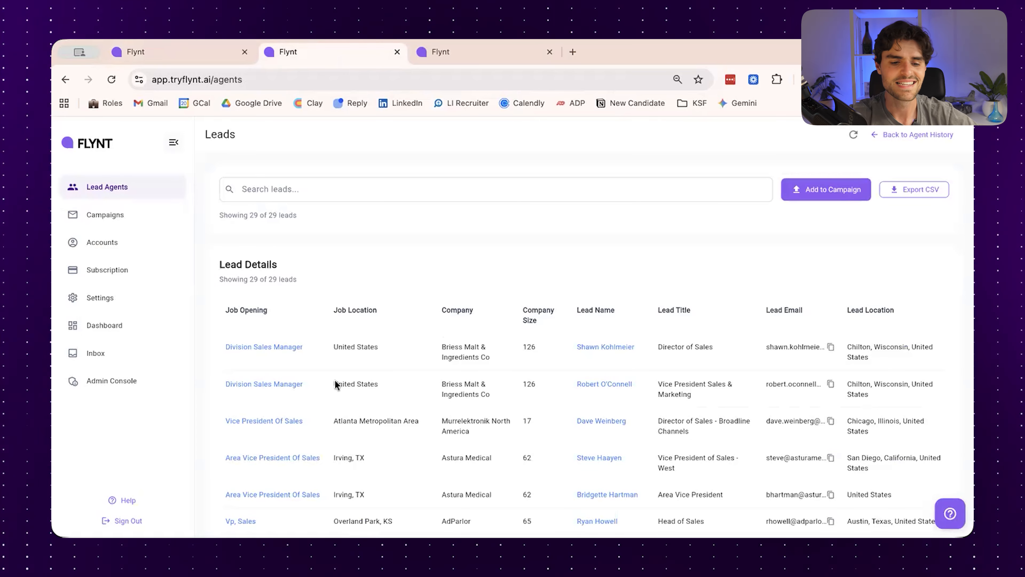
scroll(334, 381, down, 4)
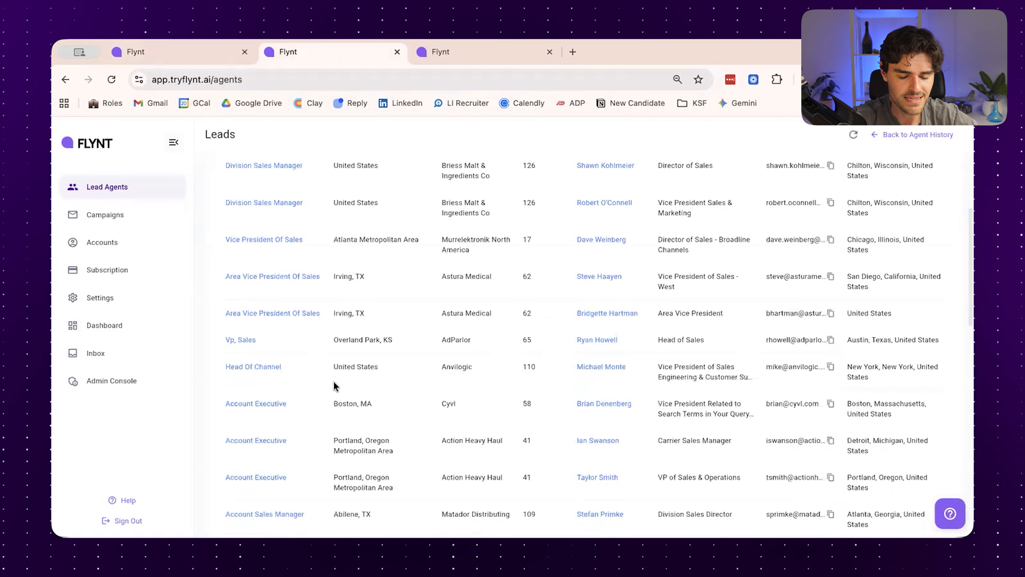
scroll(334, 381, down, 3)
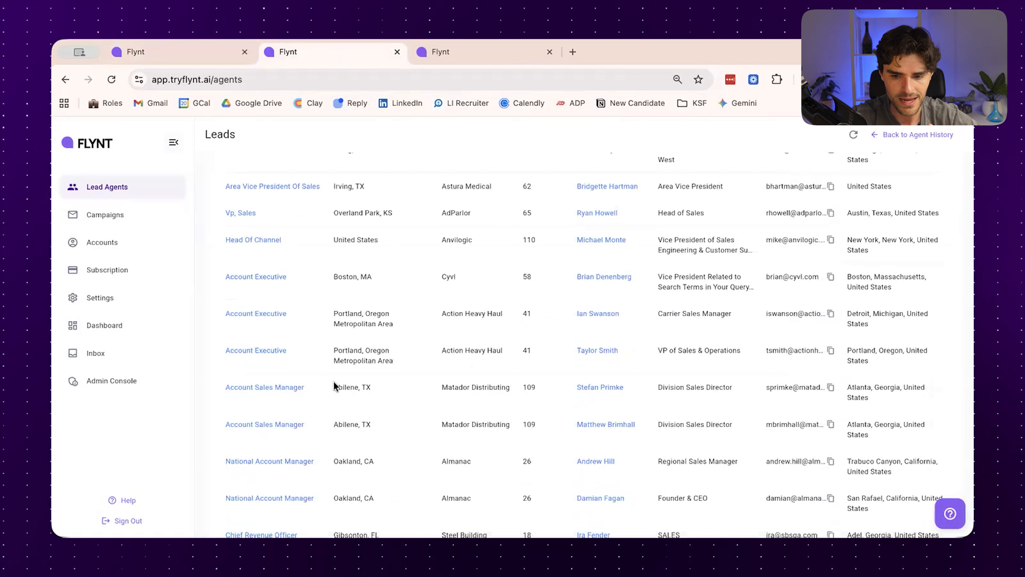
scroll(333, 385, down, 1)
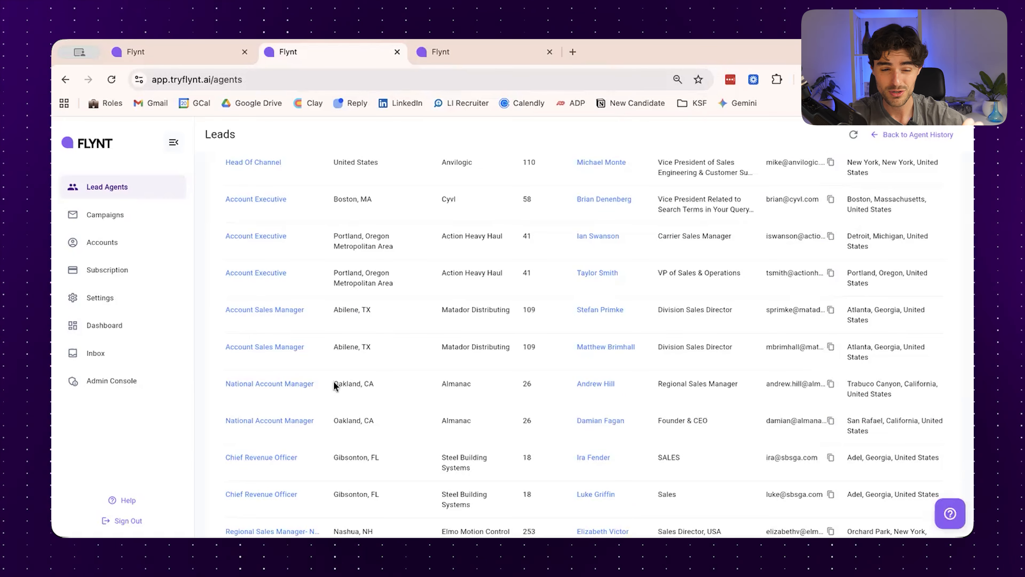
scroll(334, 385, up, 4)
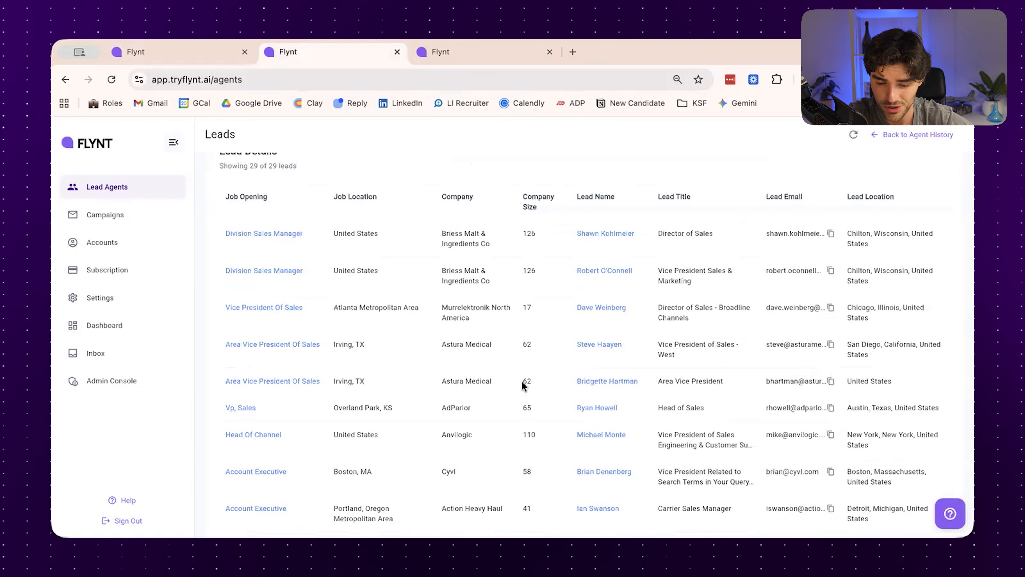
scroll(523, 385, up, 2)
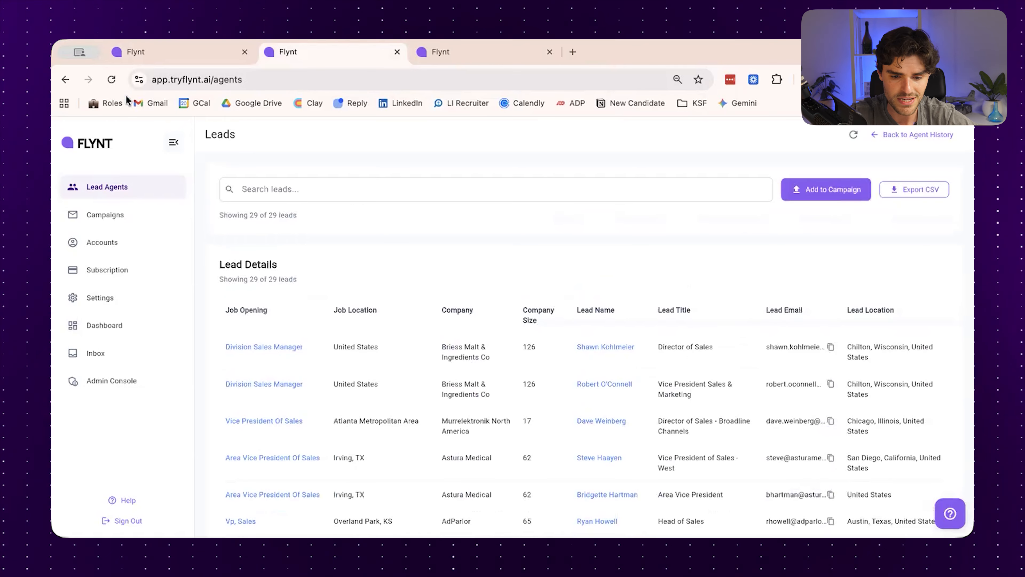
Return to the Sales Leadership job run history and compare the jobs scraped and leads generated per day
key(super+Left)
scroll(509, 388, down, 4)
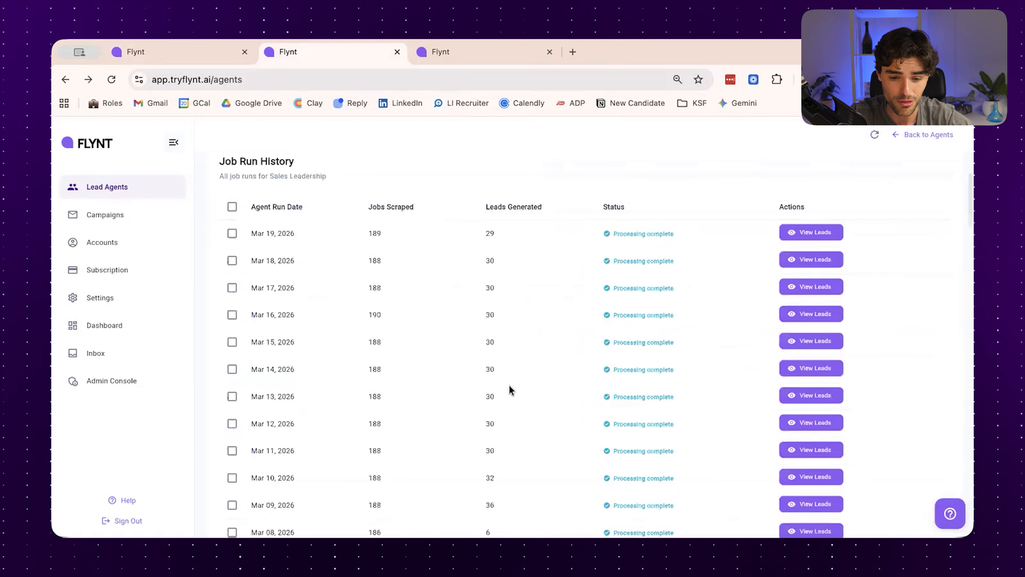
scroll(509, 388, down, 8)
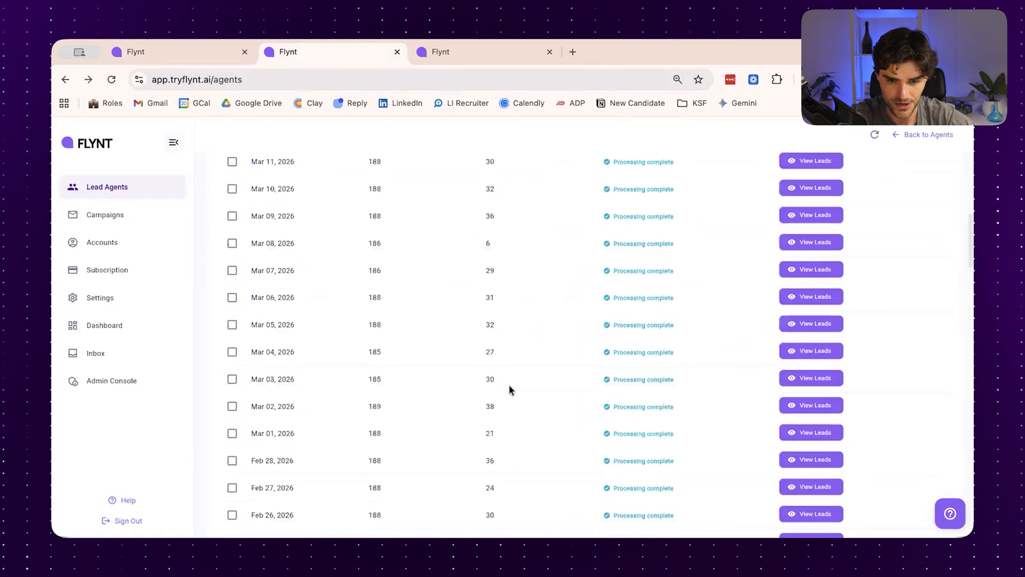
scroll(509, 390, up, 10)
scroll(540, 216, up, 2)
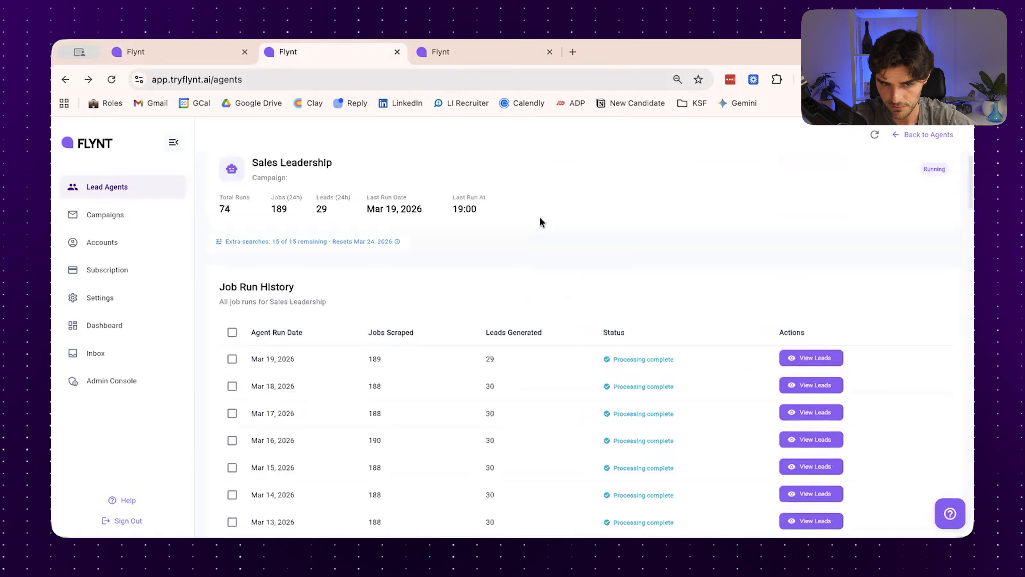
Switch to the Product agent's history, open the leads of its Mar 19, 2026 run and examine them
click(486, 46)
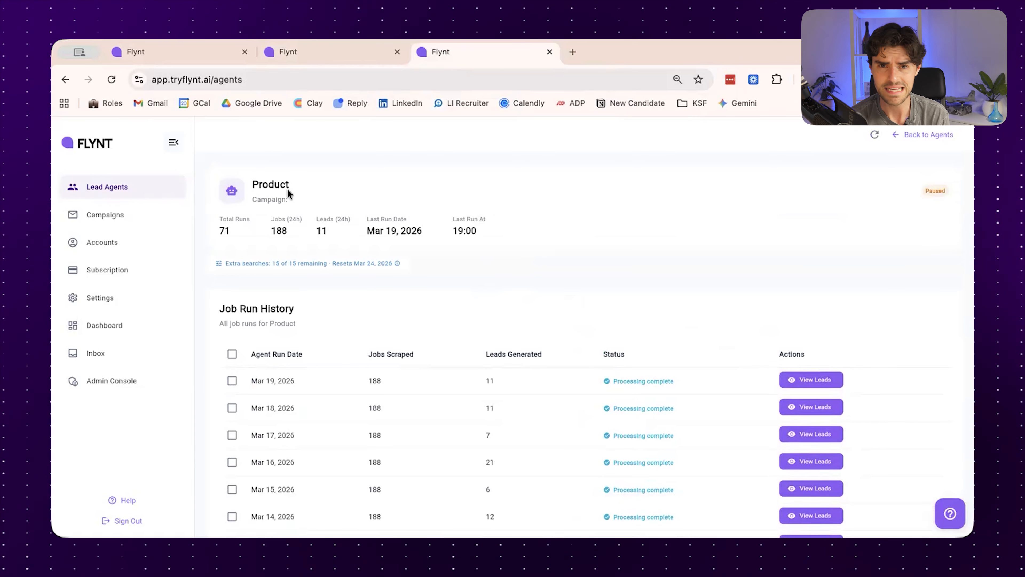
click(832, 388)
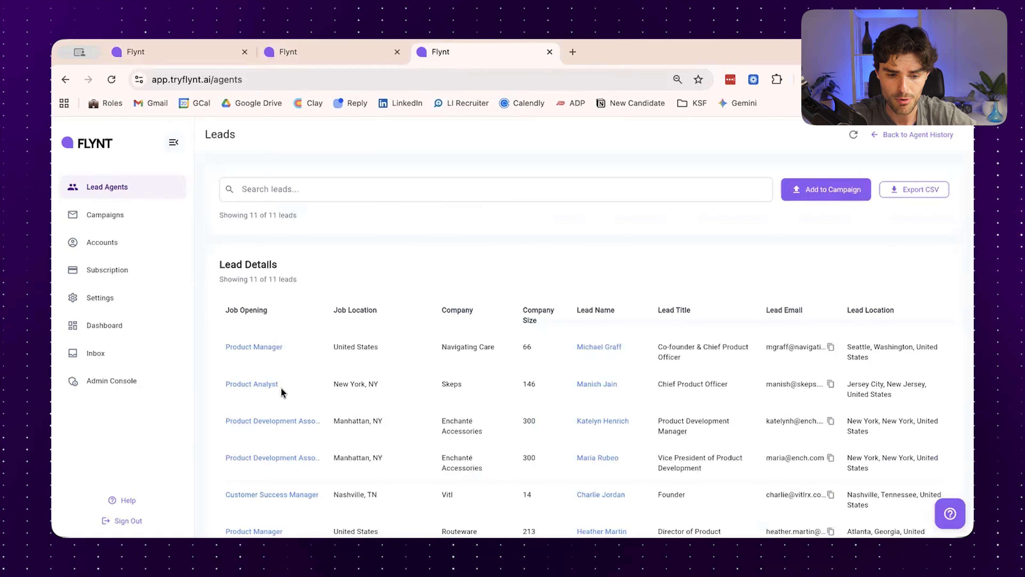
scroll(281, 390, down, 3)
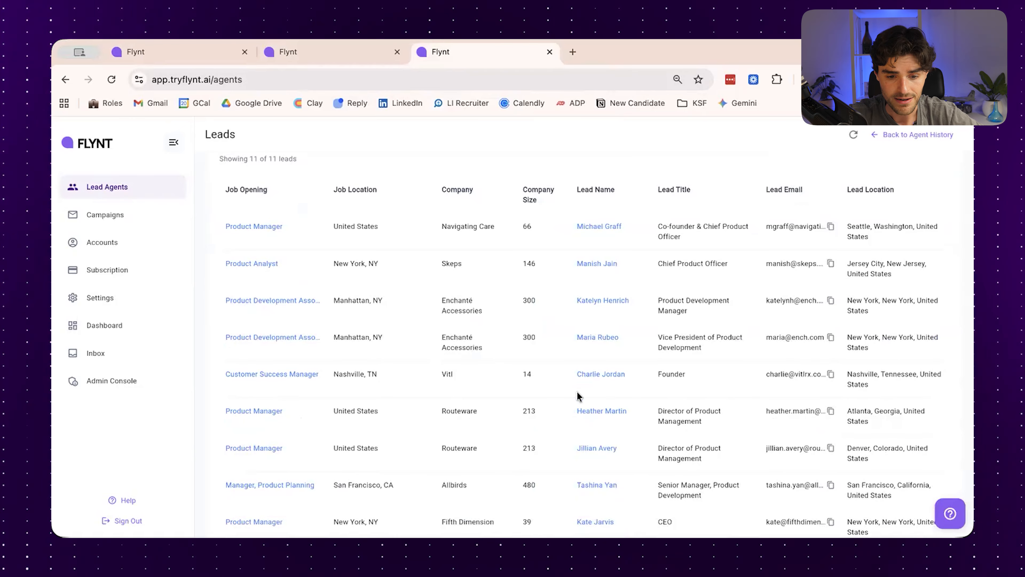
scroll(579, 396, up, 3)
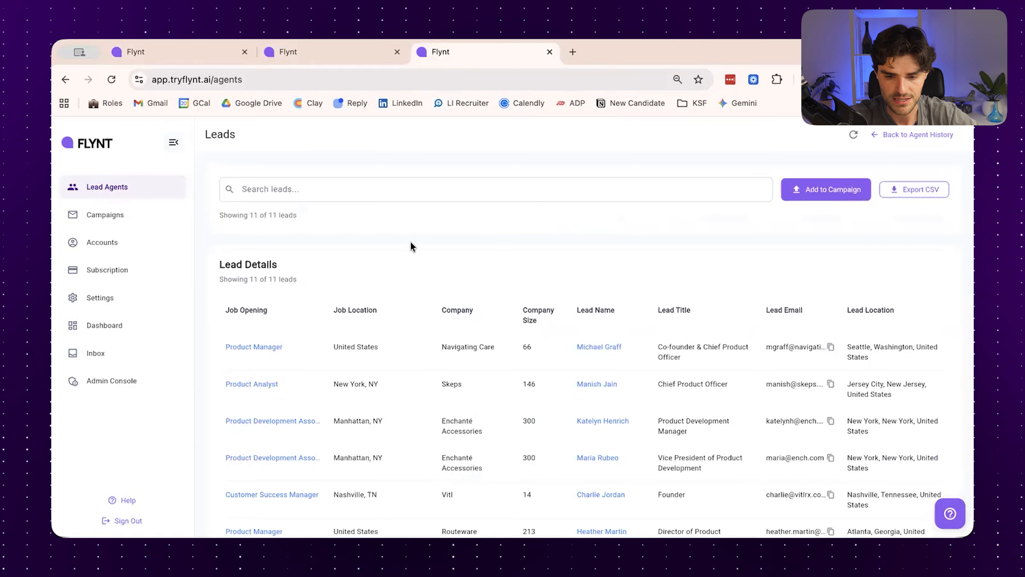
Return to the lead agents, open the Product agent for editing and review its job titles, locations, industries and job types
click(70, 85)
click(150, 193)
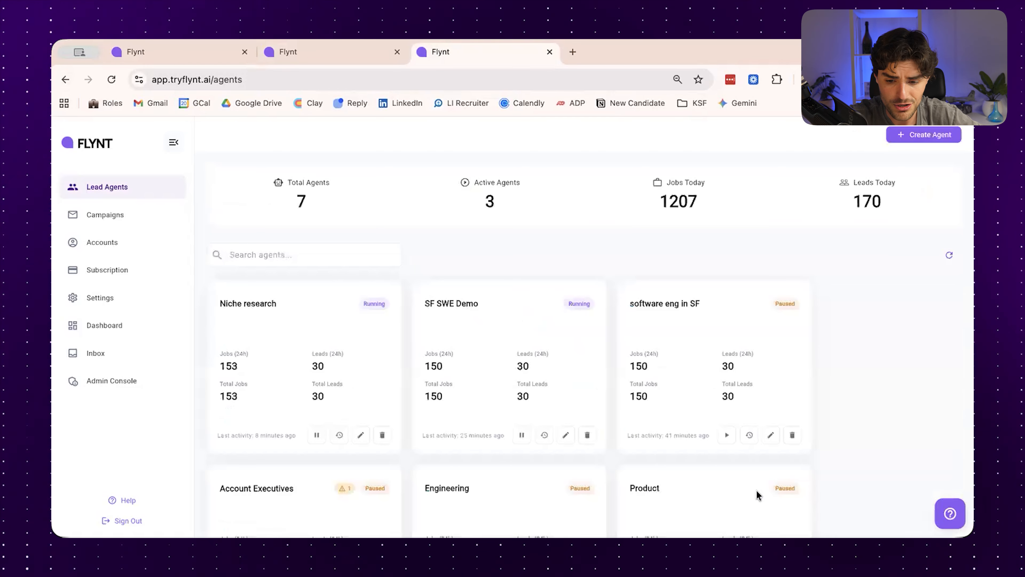
scroll(757, 495, down, 4)
click(772, 472)
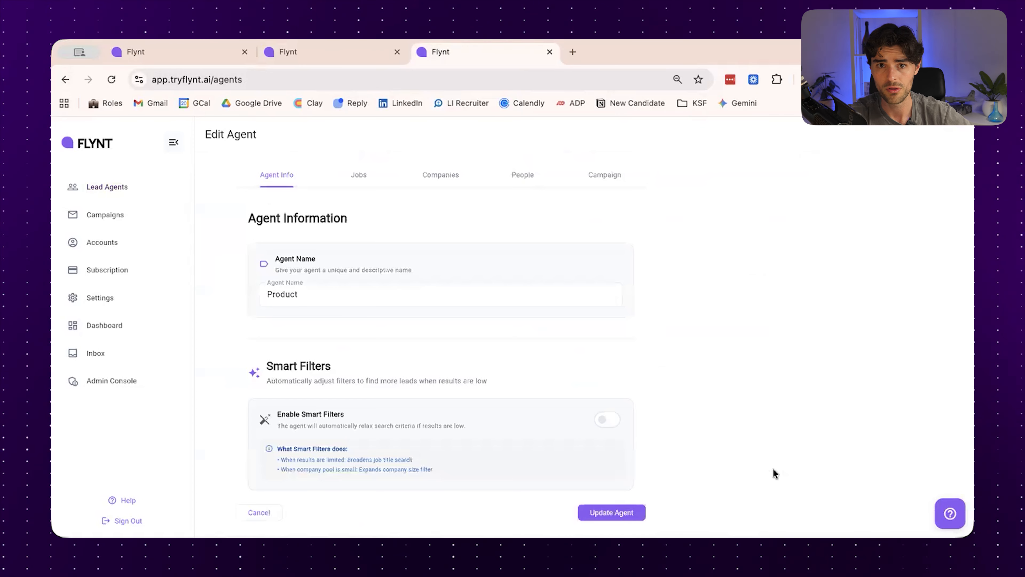
click(354, 176)
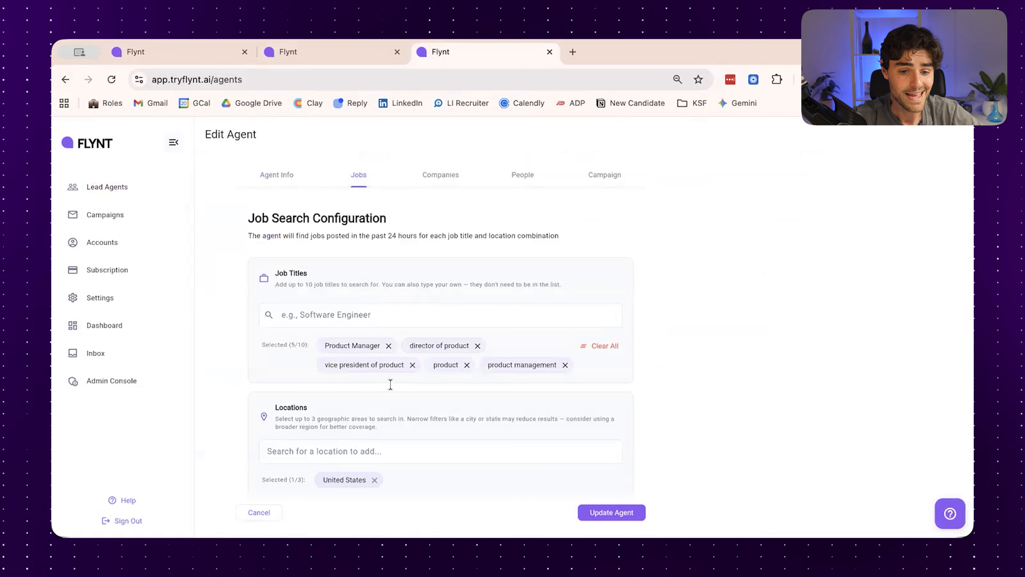
scroll(390, 385, down, 2)
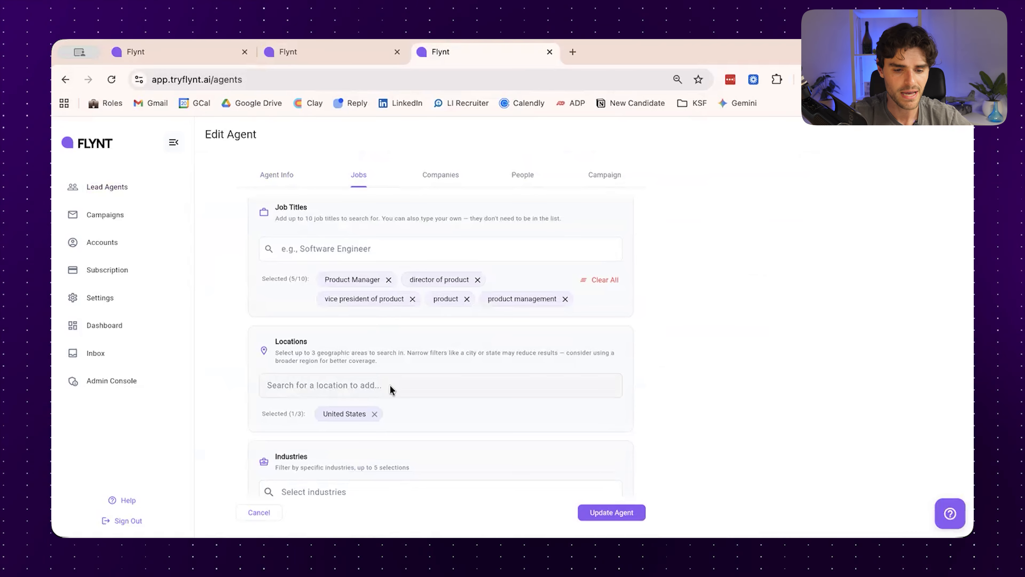
scroll(390, 388, down, 3)
scroll(390, 390, down, 1)
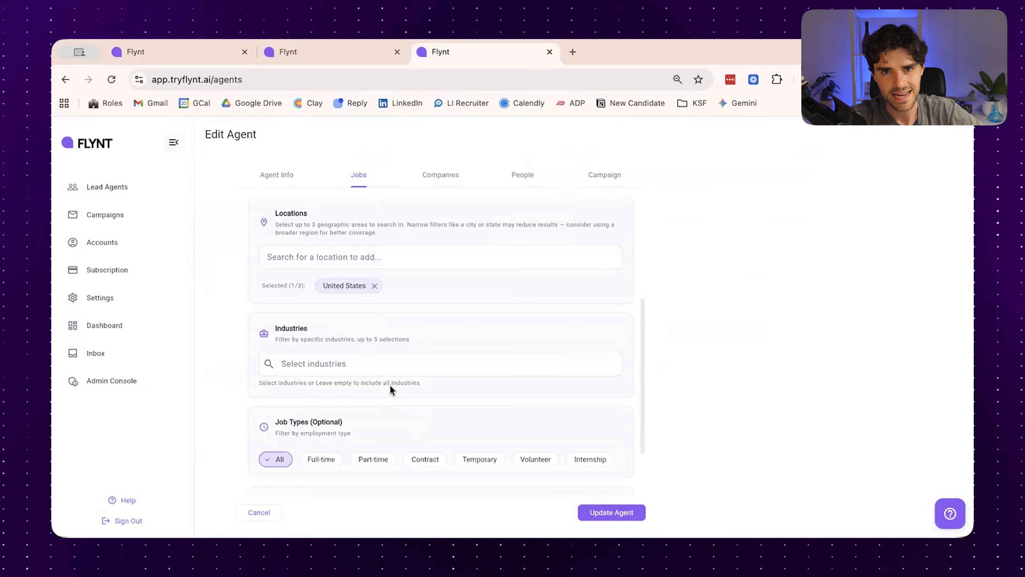